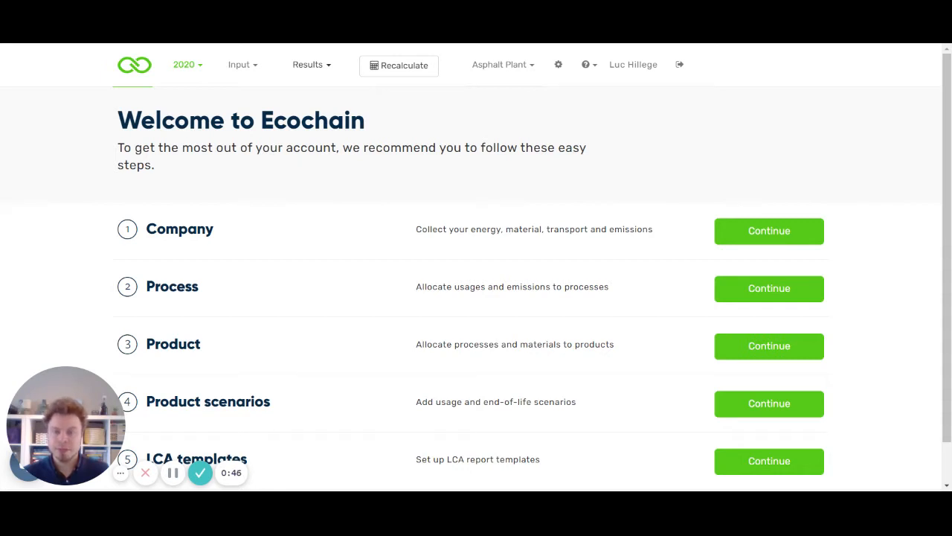
Show the company statistics chart of environmental costs per footprint category, 2020 versus Scenario 1
{"action": "left_click", "coordinate": [312, 67]}
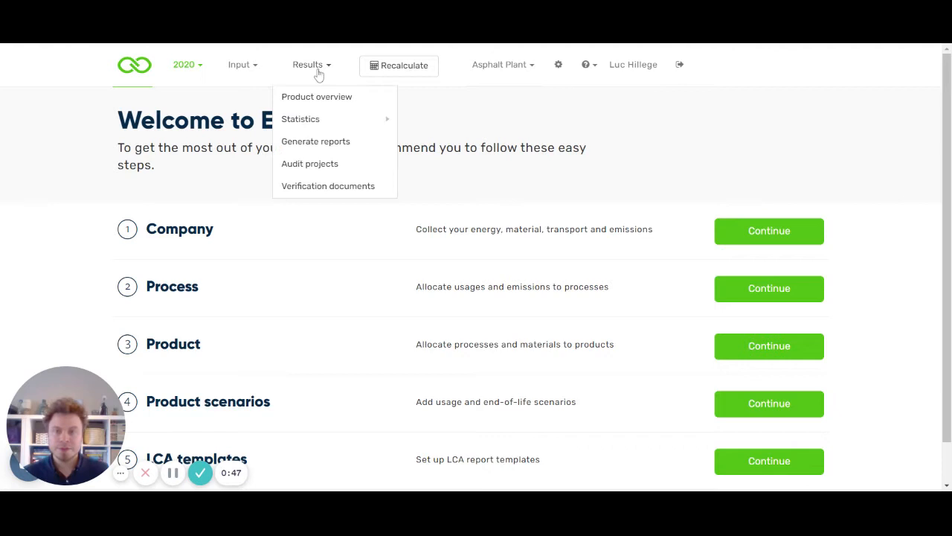
{"action": "mouse_move", "coordinate": [301, 119]}
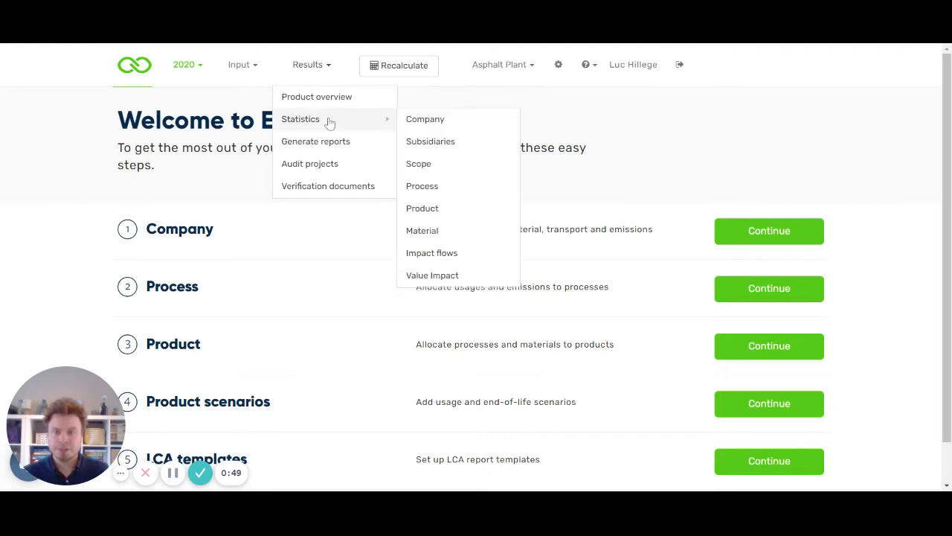
{"action": "left_click", "coordinate": [422, 123]}
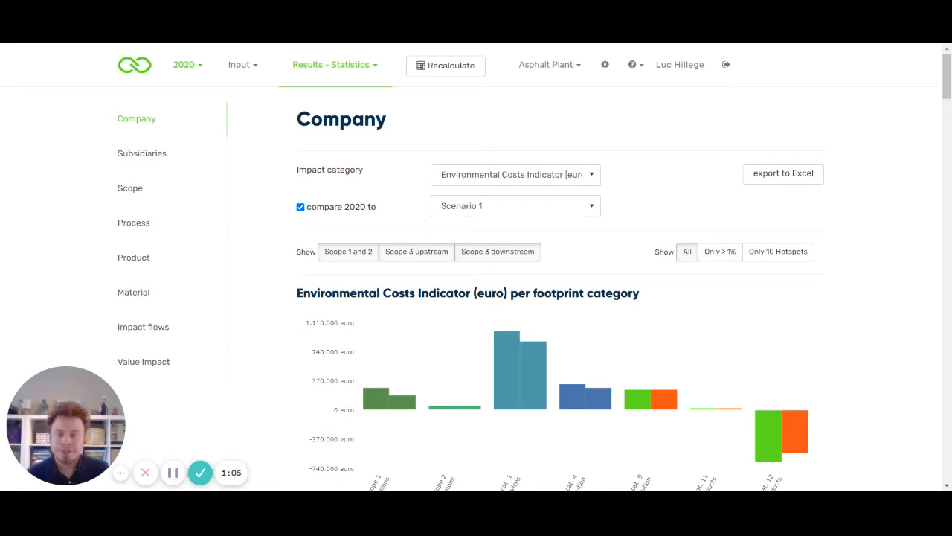
{"action": "left_click", "coordinate": [335, 68]}
{"action": "mouse_move", "coordinate": [300, 119]}
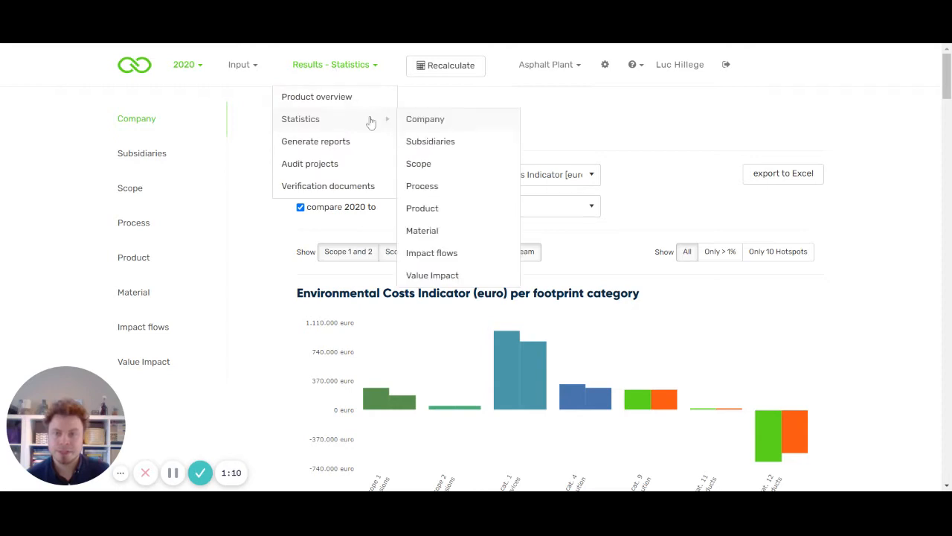
{"action": "left_click", "coordinate": [240, 141]}
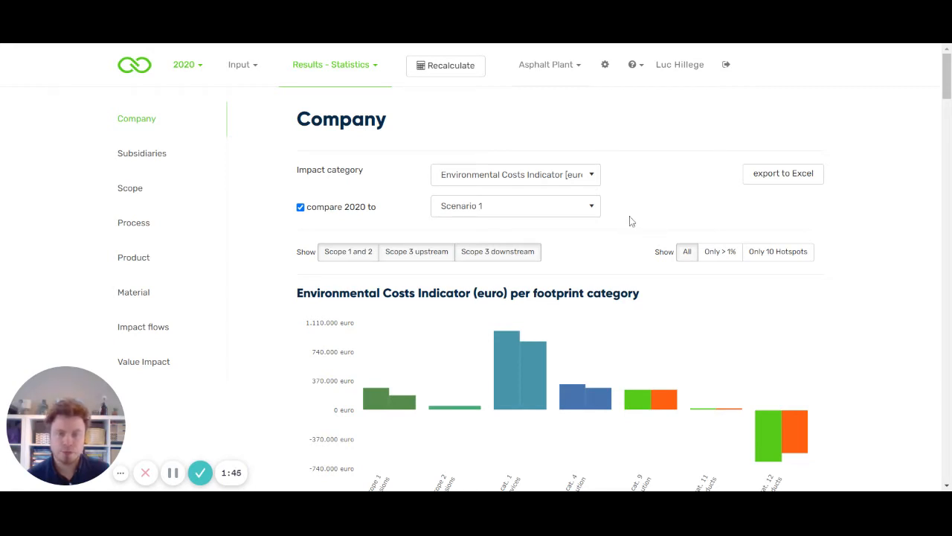
{"action": "scroll", "coordinate": [630, 221], "scroll_direction": "down", "scroll_amount": 2}
{"action": "scroll", "coordinate": [625, 216], "scroll_direction": "down", "scroll_amount": 2}
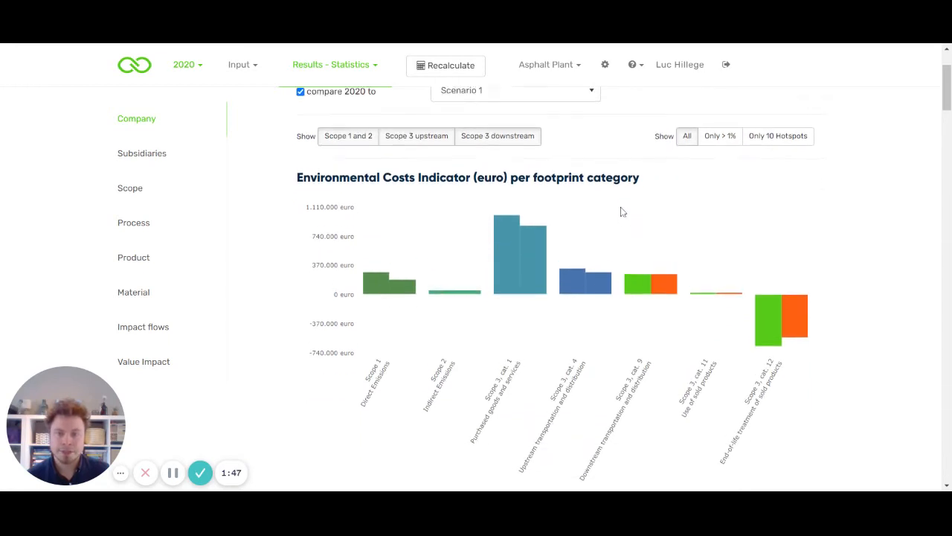
{"action": "scroll", "coordinate": [623, 212], "scroll_direction": "up", "scroll_amount": 1}
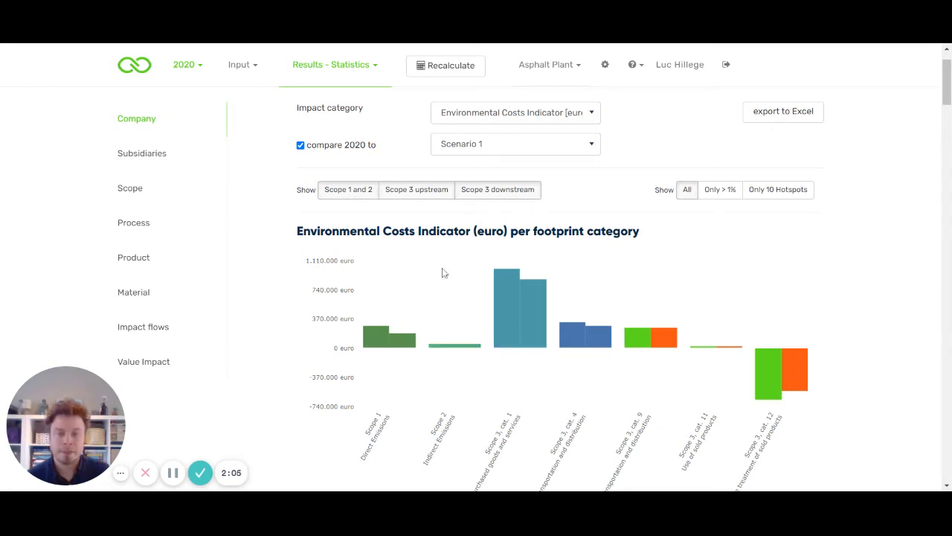
{"action": "scroll", "coordinate": [459, 290], "scroll_direction": "down", "scroll_amount": 1}
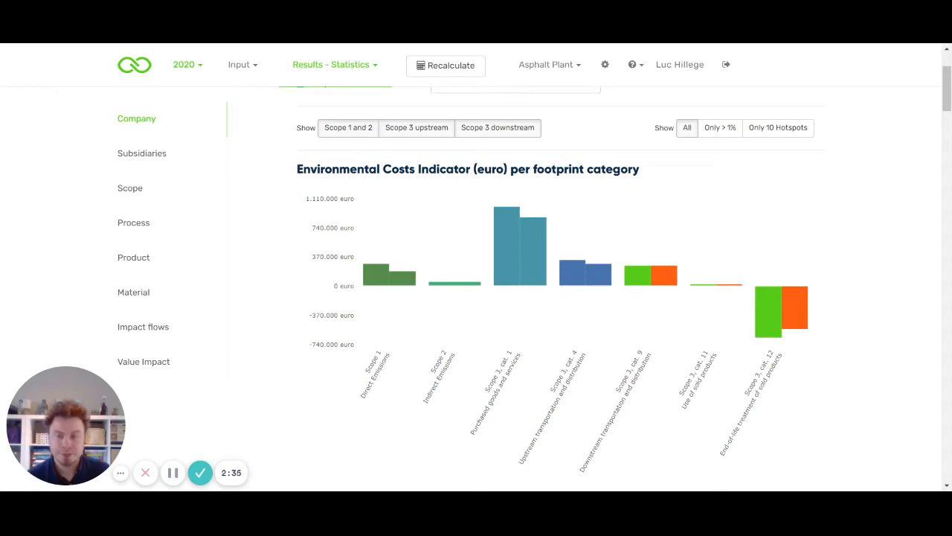
{"action": "scroll", "coordinate": [688, 284], "scroll_direction": "down", "scroll_amount": 2}
{"action": "scroll", "coordinate": [689, 284], "scroll_direction": "down", "scroll_amount": 2}
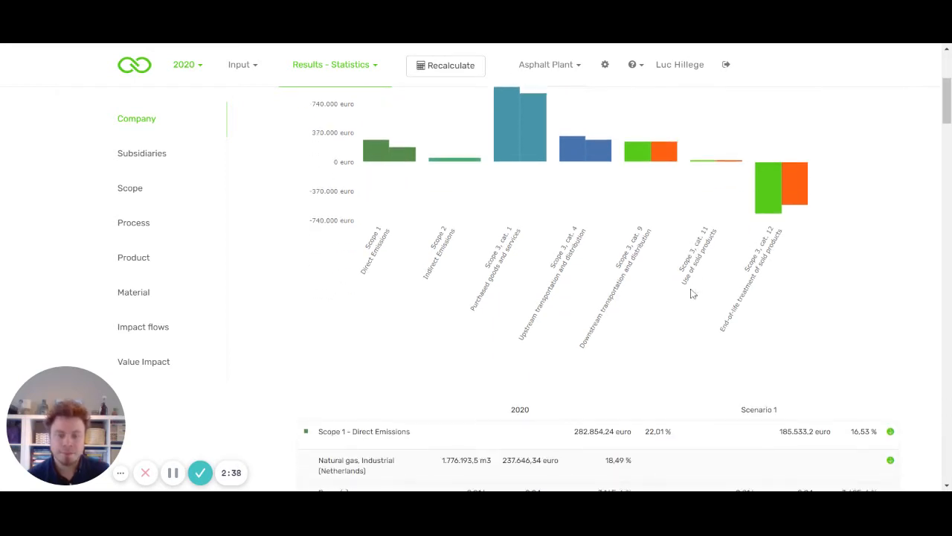
{"action": "scroll", "coordinate": [688, 284], "scroll_direction": "down", "scroll_amount": 3}
{"action": "scroll", "coordinate": [675, 269], "scroll_direction": "down", "scroll_amount": 3}
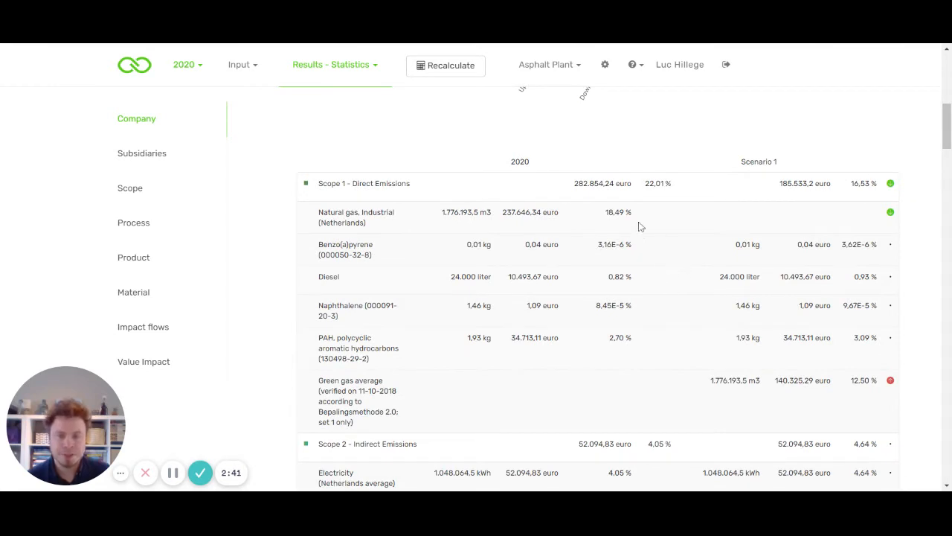
{"action": "scroll", "coordinate": [639, 226], "scroll_direction": "down", "scroll_amount": 2}
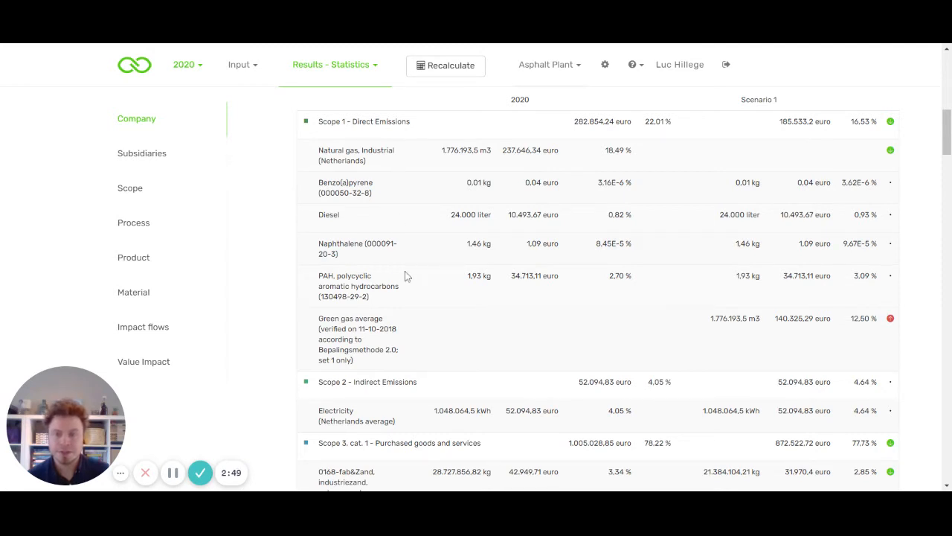
{"action": "scroll", "coordinate": [405, 276], "scroll_direction": "down", "scroll_amount": 1}
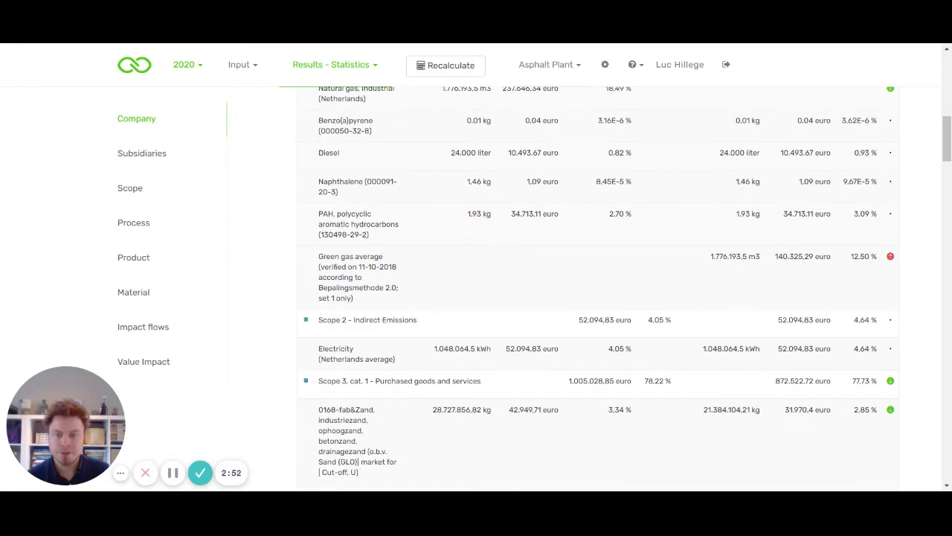
{"action": "scroll", "coordinate": [405, 276], "scroll_direction": "down", "scroll_amount": 1}
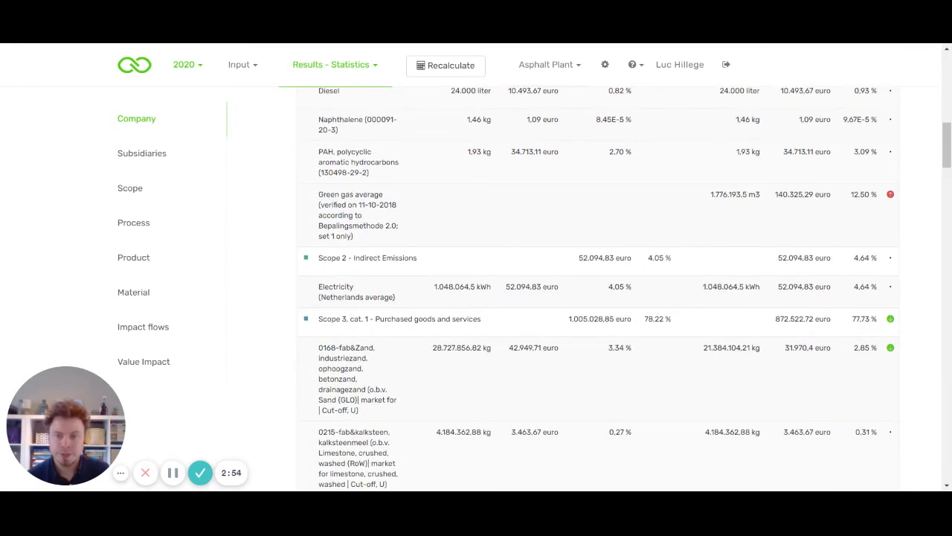
{"action": "scroll", "coordinate": [421, 286], "scroll_direction": "down", "scroll_amount": 2}
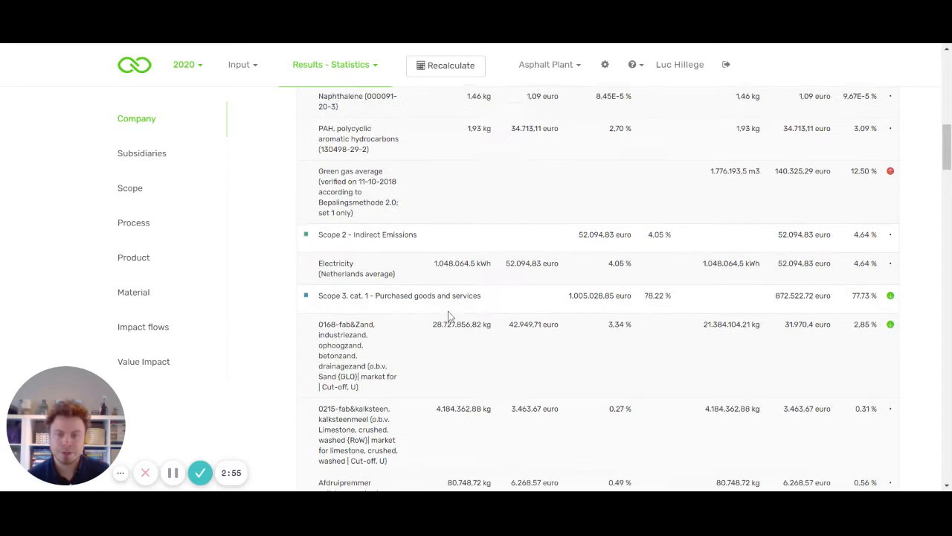
{"action": "scroll", "coordinate": [420, 286], "scroll_direction": "down", "scroll_amount": 2}
{"action": "scroll", "coordinate": [420, 286], "scroll_direction": "down", "scroll_amount": 2}
{"action": "scroll", "coordinate": [420, 287], "scroll_direction": "down", "scroll_amount": 2}
{"action": "scroll", "coordinate": [421, 287], "scroll_direction": "down", "scroll_amount": 2}
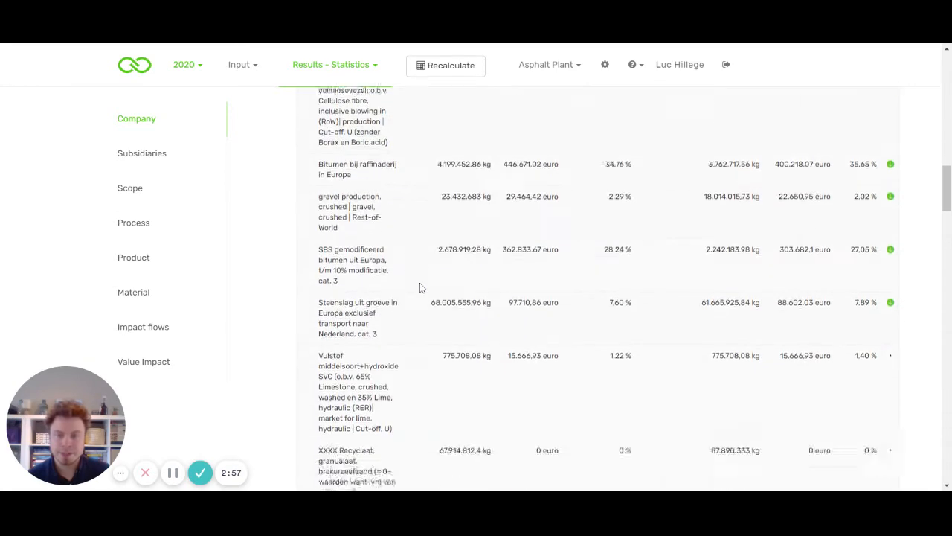
{"action": "scroll", "coordinate": [420, 286], "scroll_direction": "down", "scroll_amount": 1}
{"action": "scroll", "coordinate": [421, 287], "scroll_direction": "up", "scroll_amount": 3}
{"action": "scroll", "coordinate": [424, 286], "scroll_direction": "up", "scroll_amount": 3}
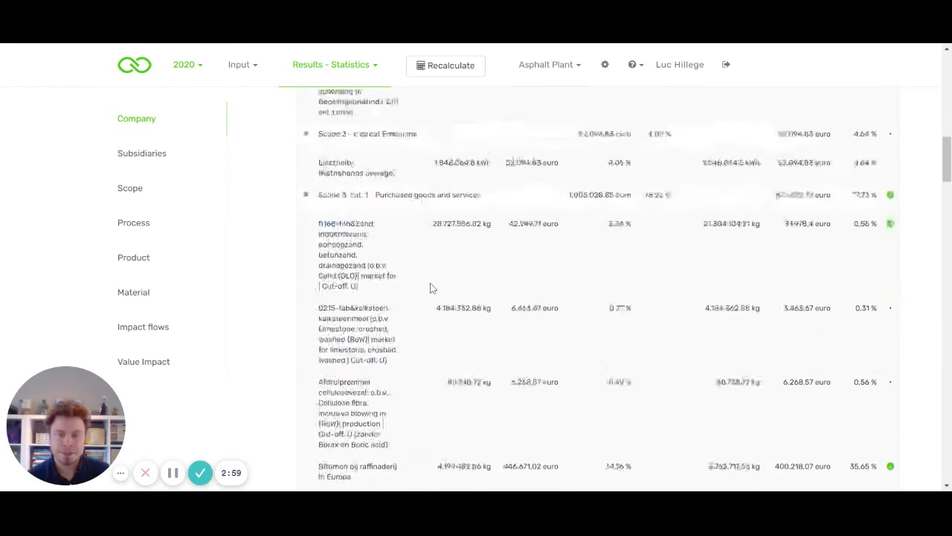
{"action": "scroll", "coordinate": [432, 290], "scroll_direction": "up", "scroll_amount": 2}
{"action": "scroll", "coordinate": [521, 290], "scroll_direction": "up", "scroll_amount": 1}
{"action": "scroll", "coordinate": [593, 293], "scroll_direction": "up", "scroll_amount": 3}
{"action": "scroll", "coordinate": [692, 286], "scroll_direction": "up", "scroll_amount": 3}
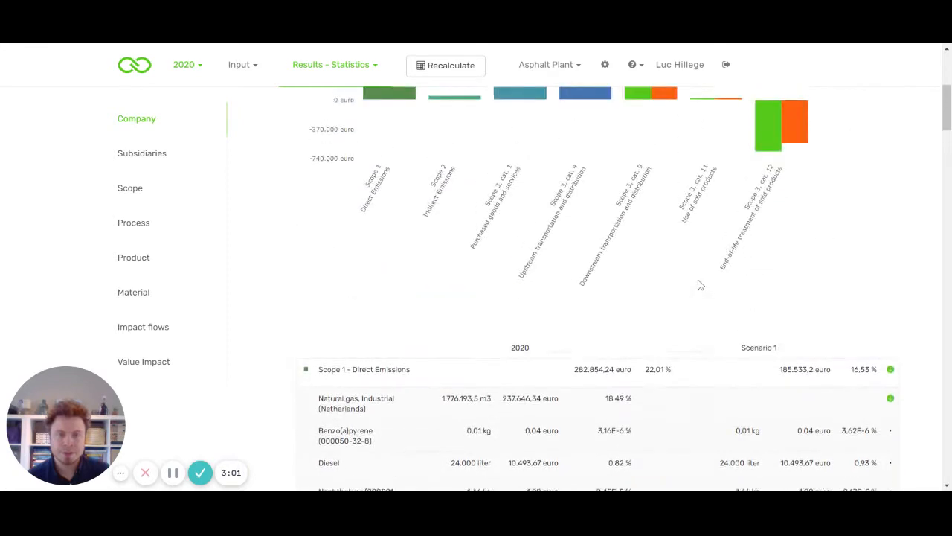
{"action": "scroll", "coordinate": [695, 286], "scroll_direction": "up", "scroll_amount": 3}
{"action": "scroll", "coordinate": [699, 285], "scroll_direction": "up", "scroll_amount": 2}
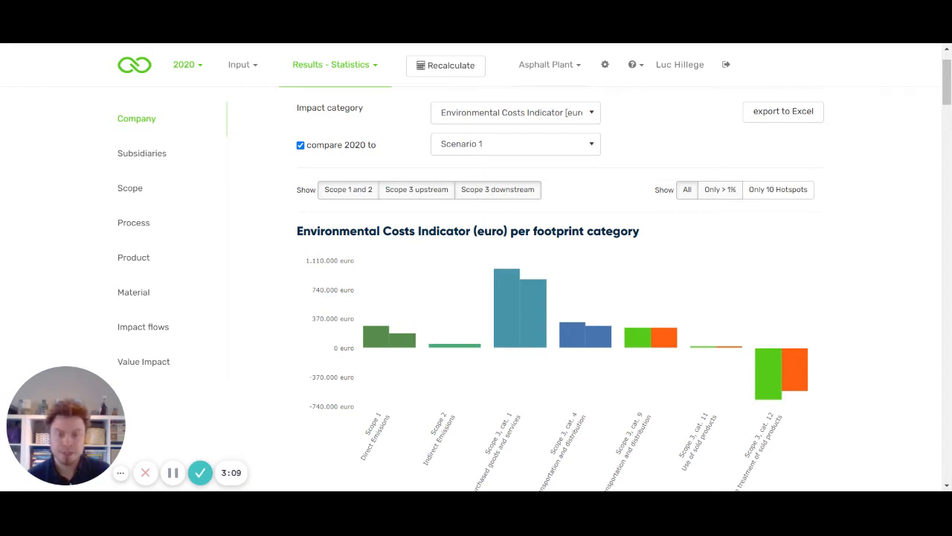
Limit the chart and table to categories contributing more than 1%
{"action": "left_click", "coordinate": [720, 189]}
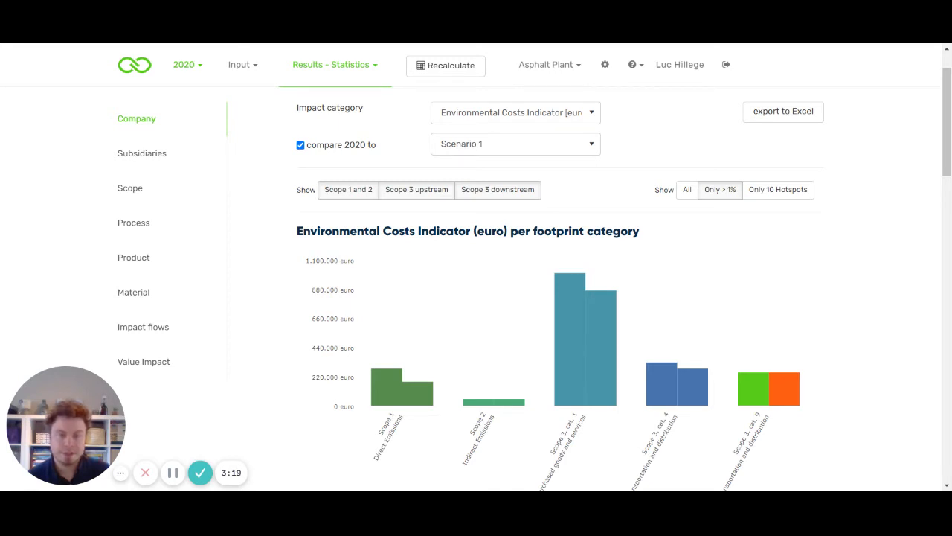
{"action": "scroll", "coordinate": [275, 313], "scroll_direction": "down", "scroll_amount": 1}
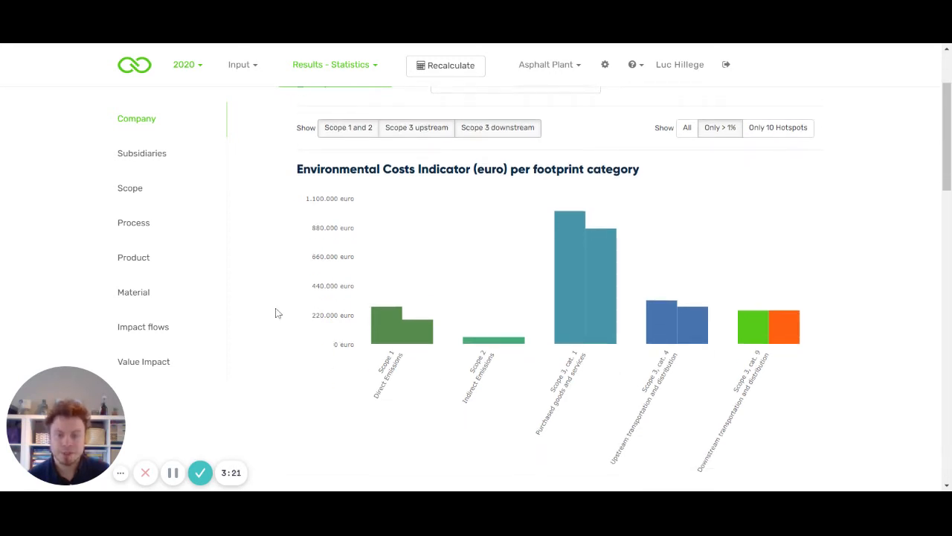
{"action": "scroll", "coordinate": [285, 309], "scroll_direction": "down", "scroll_amount": 3}
{"action": "scroll", "coordinate": [285, 309], "scroll_direction": "down", "scroll_amount": 3}
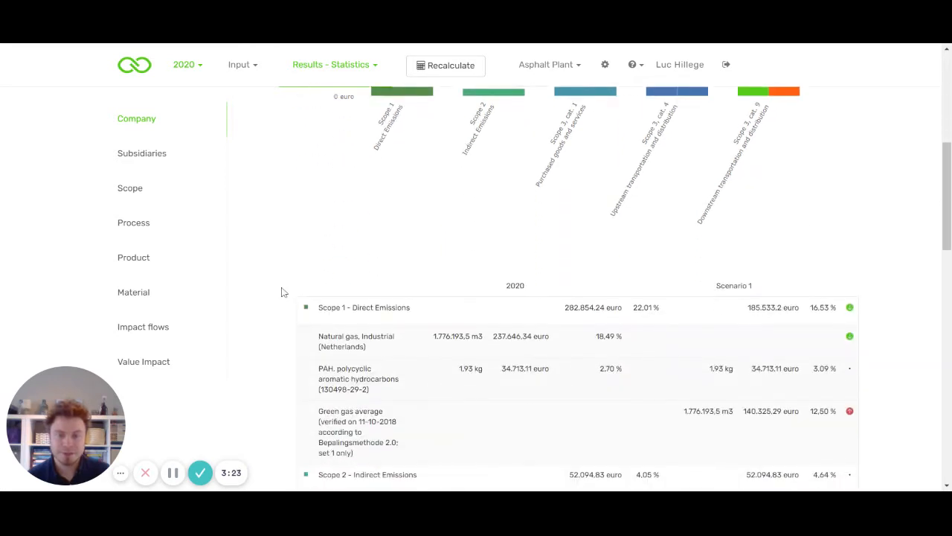
{"action": "scroll", "coordinate": [283, 291], "scroll_direction": "down", "scroll_amount": 1}
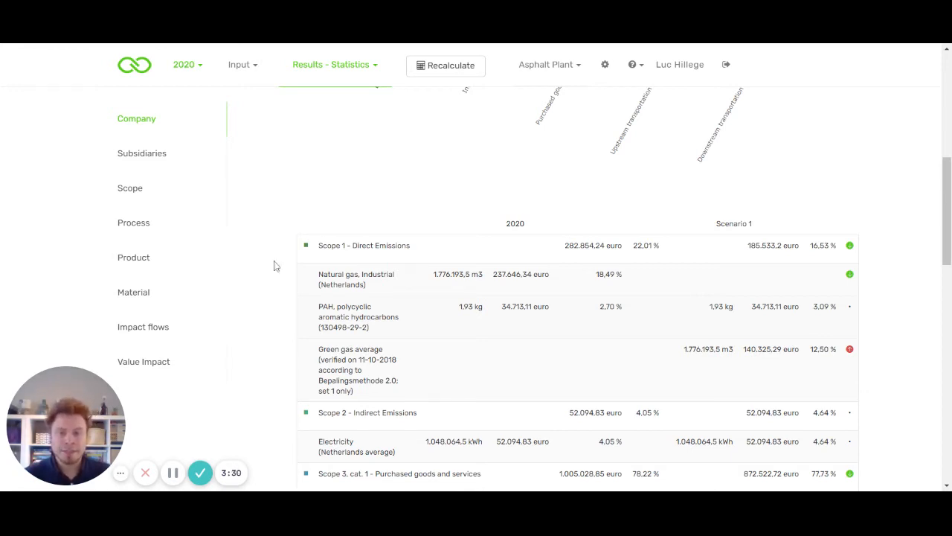
{"action": "scroll", "coordinate": [274, 266], "scroll_direction": "down", "scroll_amount": 3}
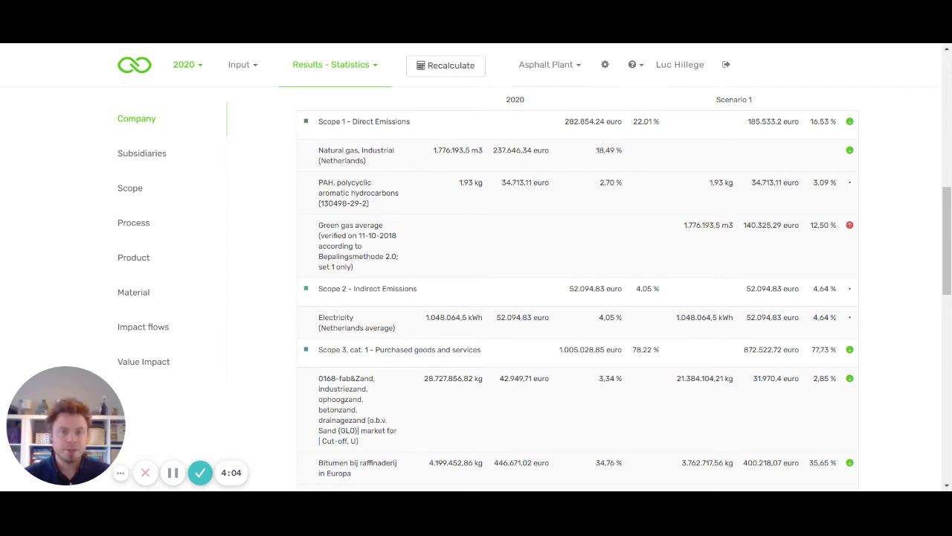
{"action": "scroll", "coordinate": [744, 228], "scroll_direction": "up", "scroll_amount": 2}
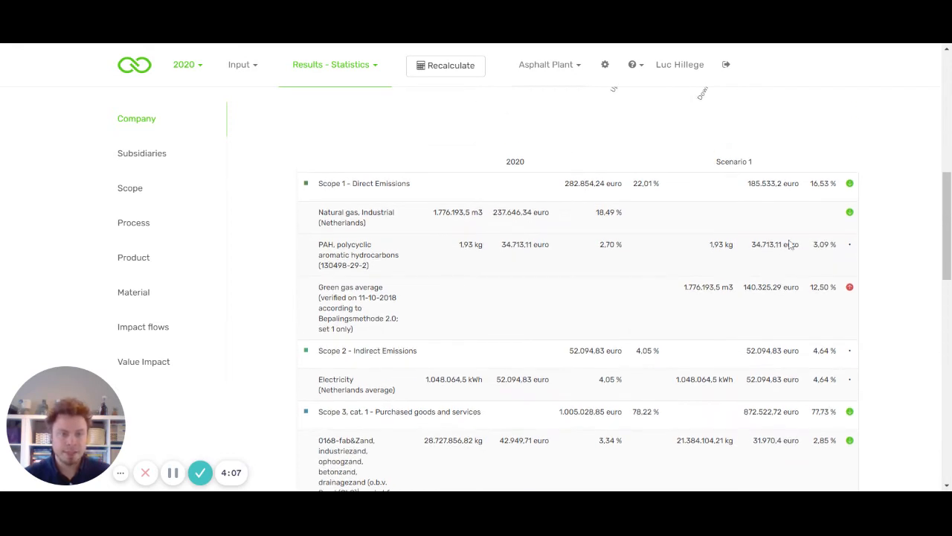
{"action": "left_click_drag", "start_coordinate": [683, 289], "coordinate": [799, 289]}
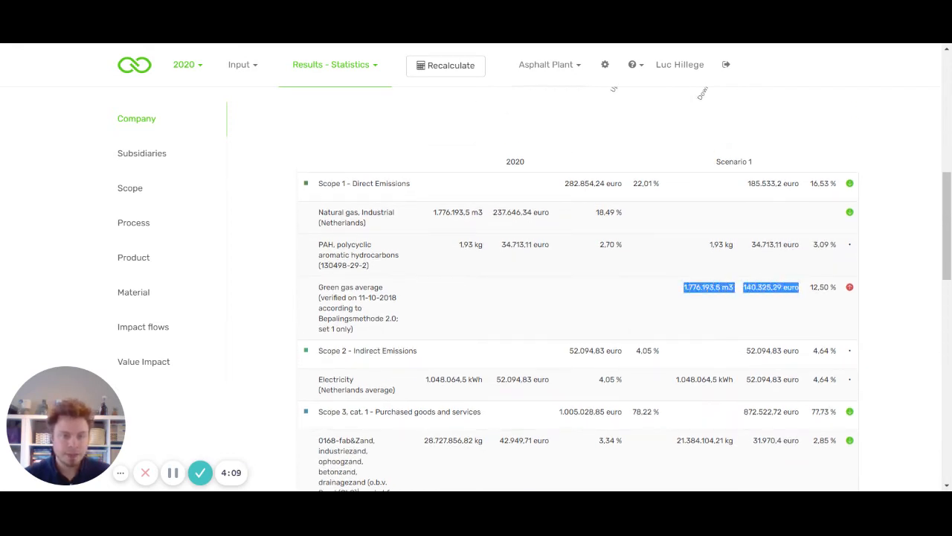
{"action": "left_click", "coordinate": [632, 313]}
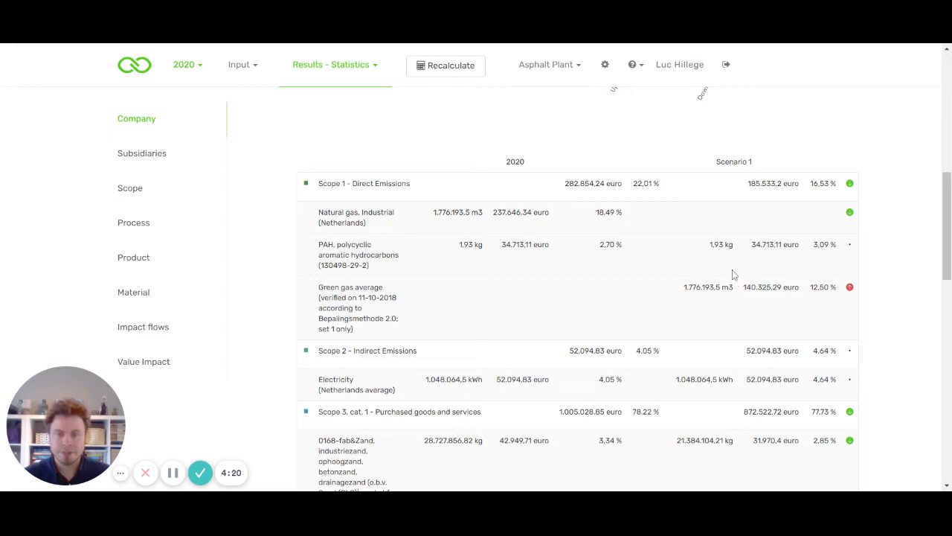
{"action": "scroll", "coordinate": [720, 237], "scroll_direction": "down", "scroll_amount": 1}
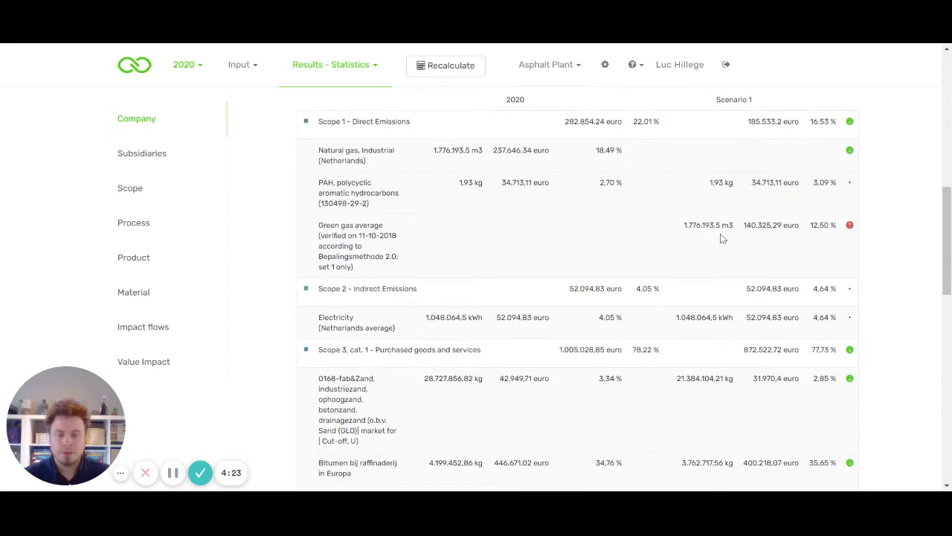
{"action": "scroll", "coordinate": [721, 237], "scroll_direction": "down", "scroll_amount": 2}
{"action": "scroll", "coordinate": [714, 234], "scroll_direction": "down", "scroll_amount": 1}
{"action": "scroll", "coordinate": [708, 231], "scroll_direction": "down", "scroll_amount": 1}
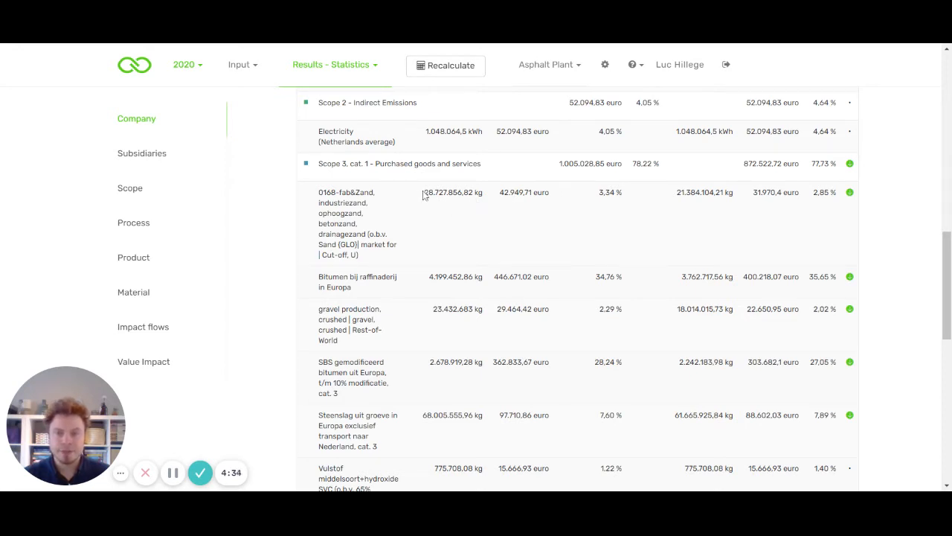
{"action": "left_click_drag", "start_coordinate": [424, 194], "coordinate": [483, 193]}
{"action": "left_click", "coordinate": [489, 202]}
{"action": "double_click", "coordinate": [703, 192]}
{"action": "left_click", "coordinate": [755, 211]}
{"action": "double_click", "coordinate": [824, 192]}
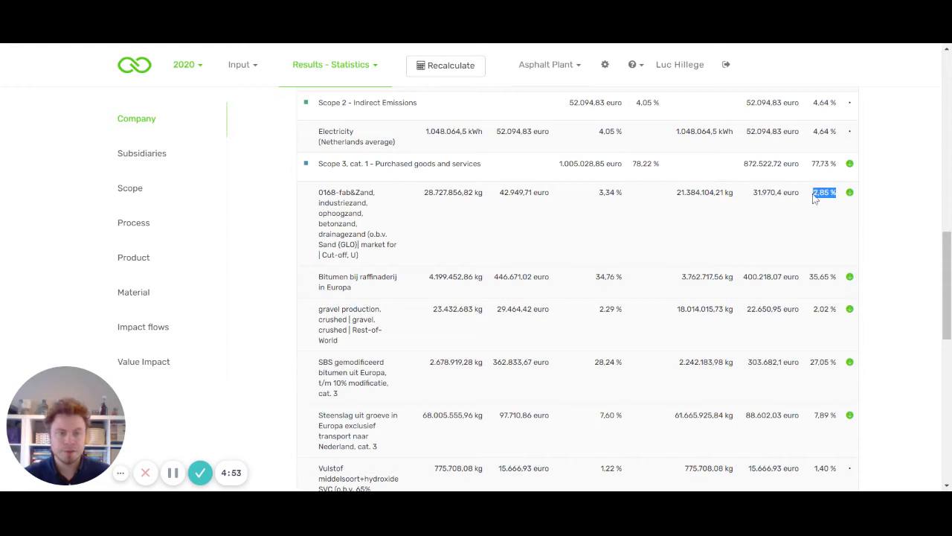
{"action": "scroll", "coordinate": [647, 231], "scroll_direction": "down", "scroll_amount": 1}
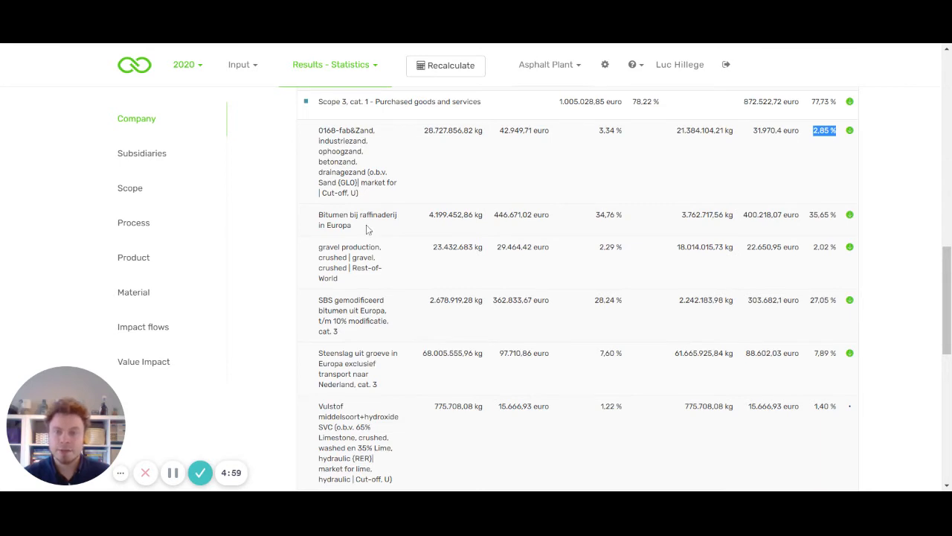
{"action": "left_click", "coordinate": [367, 229]}
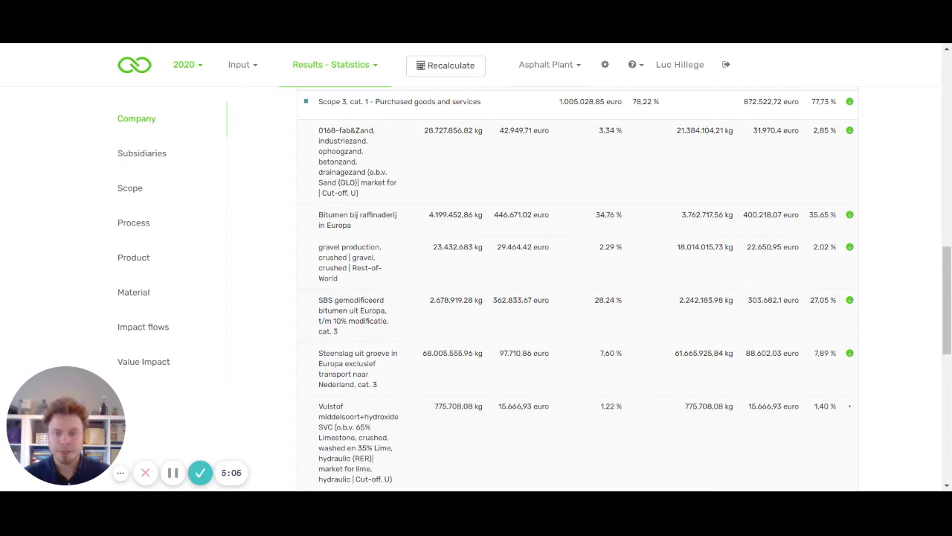
{"action": "double_click", "coordinate": [451, 215]}
{"action": "left_click", "coordinate": [448, 226]}
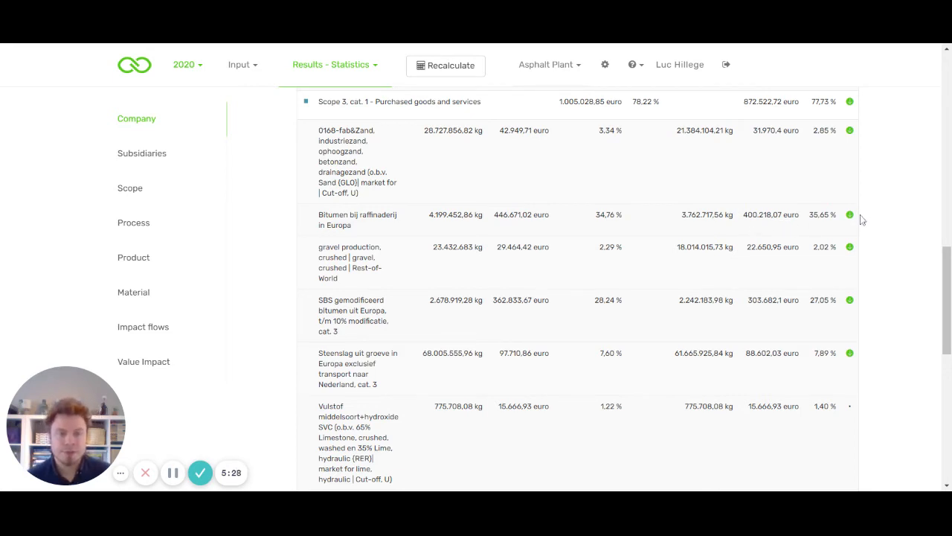
{"action": "left_click_drag", "start_coordinate": [853, 215], "coordinate": [809, 217]}
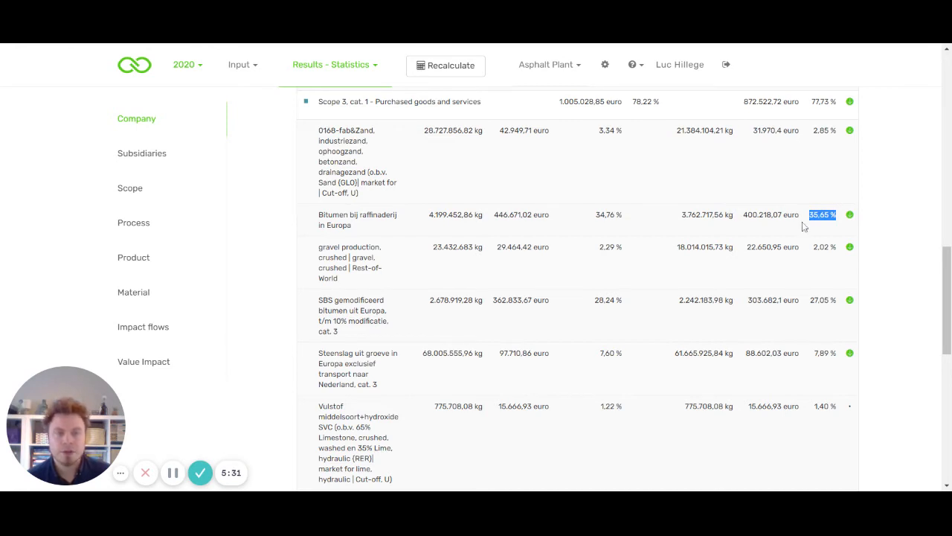
{"action": "scroll", "coordinate": [804, 227], "scroll_direction": "down", "scroll_amount": 1}
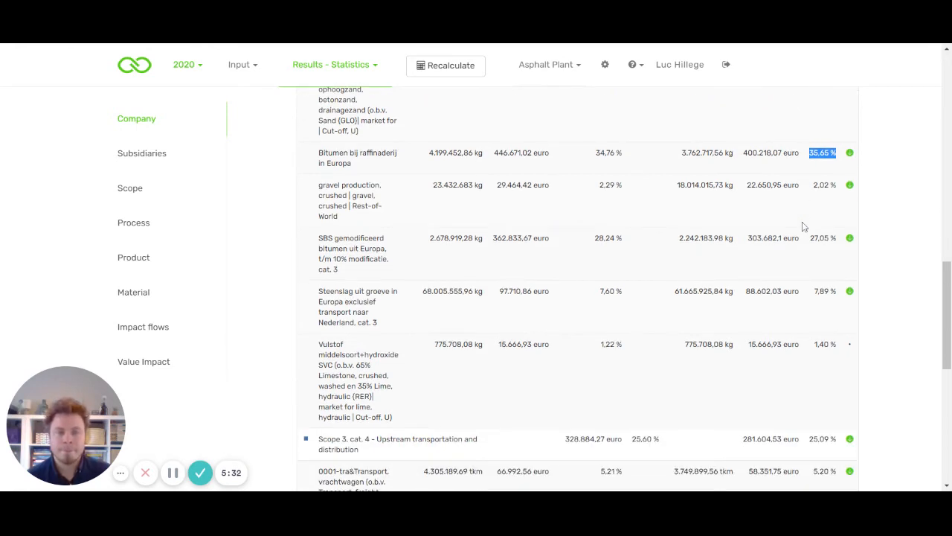
{"action": "scroll", "coordinate": [804, 227], "scroll_direction": "up", "scroll_amount": 2}
{"action": "left_click", "coordinate": [740, 230]}
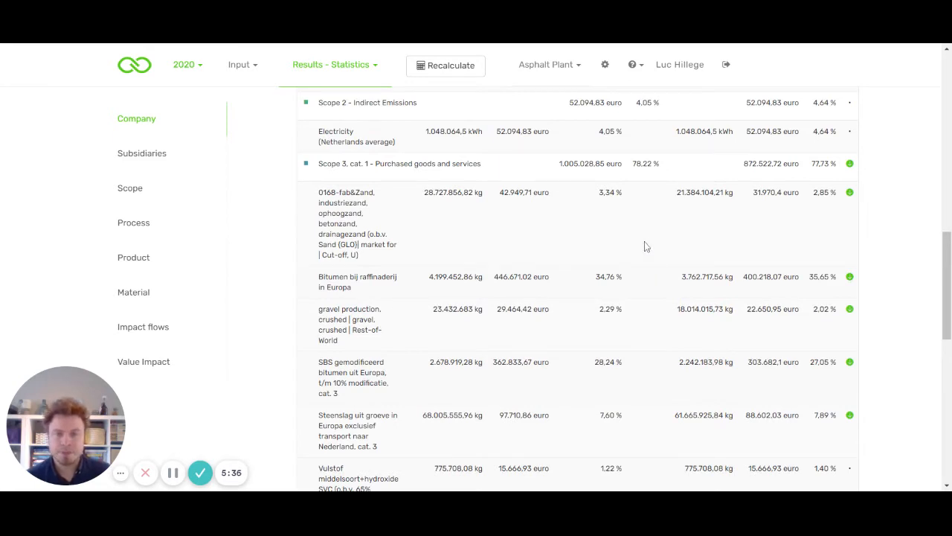
{"action": "scroll", "coordinate": [646, 245], "scroll_direction": "up", "scroll_amount": 1}
{"action": "scroll", "coordinate": [638, 281], "scroll_direction": "up", "scroll_amount": 2}
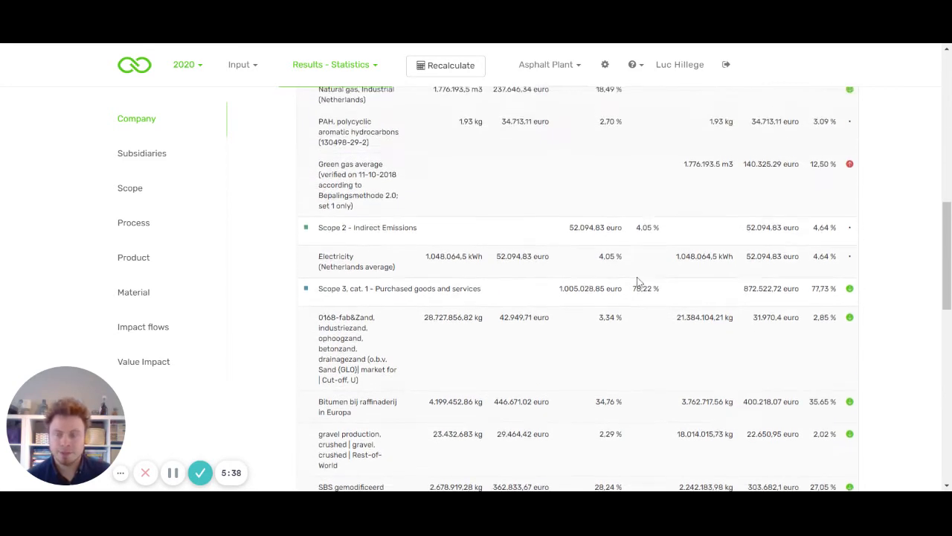
{"action": "scroll", "coordinate": [638, 282], "scroll_direction": "up", "scroll_amount": 2}
{"action": "scroll", "coordinate": [638, 281], "scroll_direction": "up", "scroll_amount": 1}
{"action": "scroll", "coordinate": [638, 281], "scroll_direction": "up", "scroll_amount": 2}
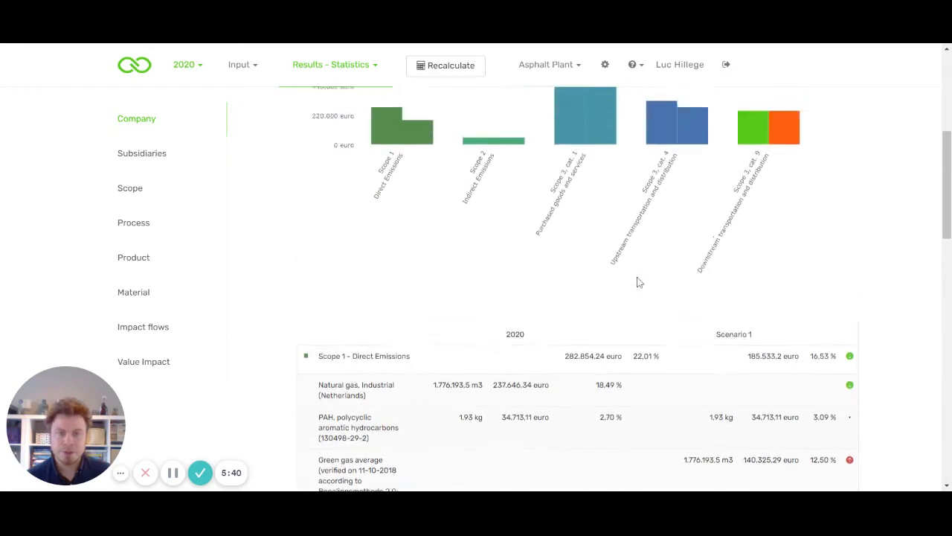
{"action": "scroll", "coordinate": [638, 281], "scroll_direction": "up", "scroll_amount": 2}
{"action": "scroll", "coordinate": [638, 281], "scroll_direction": "up", "scroll_amount": 2}
{"action": "scroll", "coordinate": [604, 319], "scroll_direction": "up", "scroll_amount": 1}
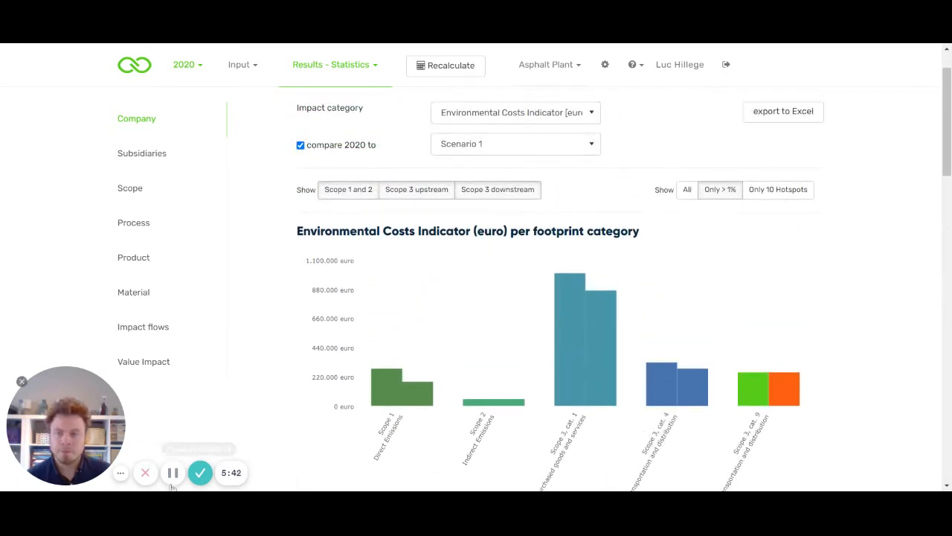
{"action": "scroll", "coordinate": [172, 426], "scroll_direction": "up", "scroll_amount": 1}
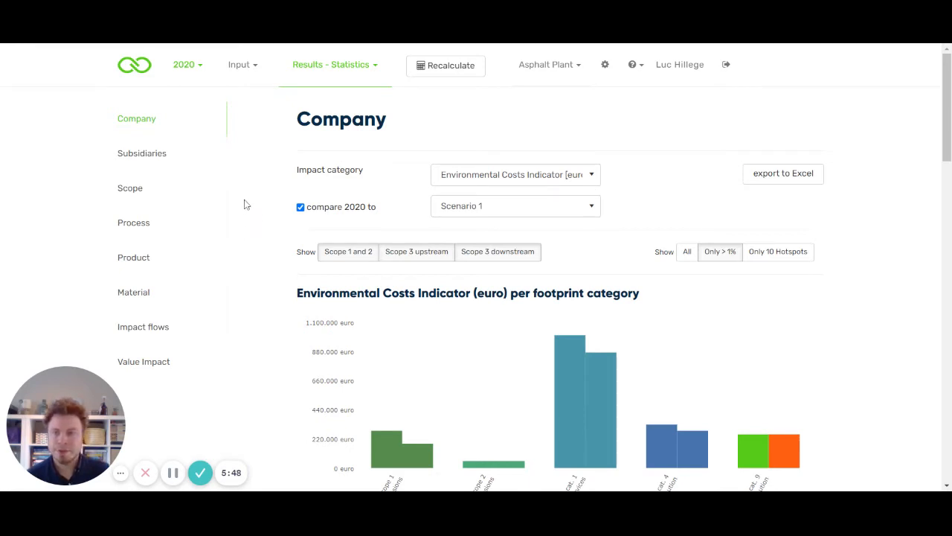
Show the results broken down by scope as pie charts for 2020 and Scenario 1
{"action": "left_click", "coordinate": [138, 191]}
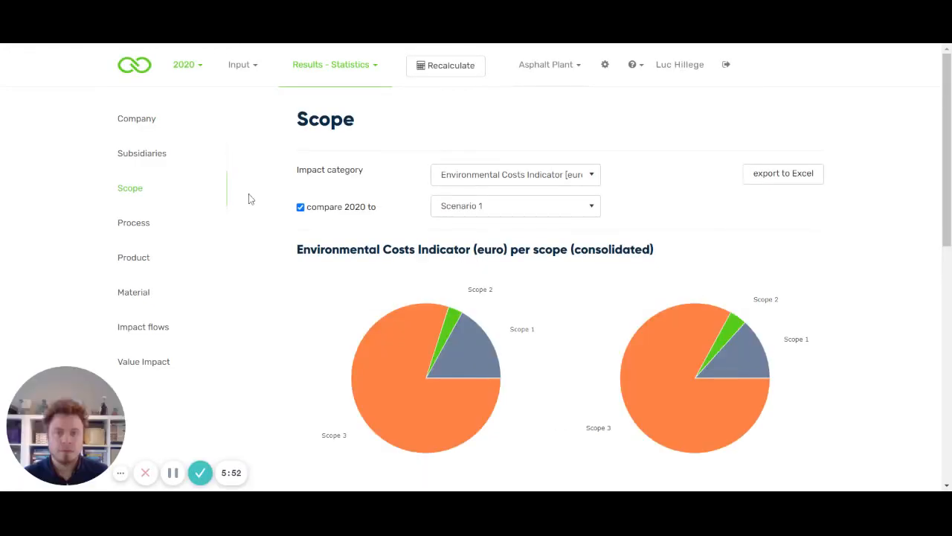
{"action": "scroll", "coordinate": [270, 199], "scroll_direction": "down", "scroll_amount": 1}
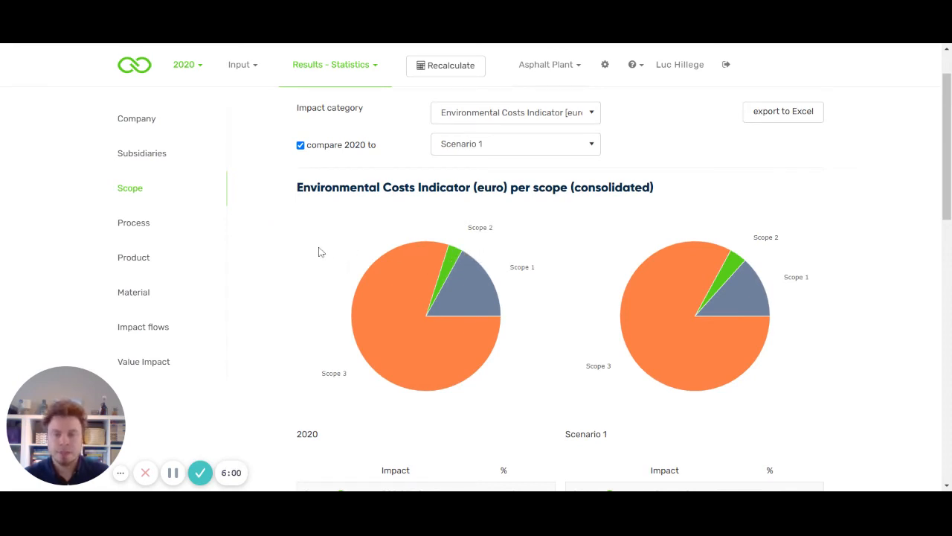
{"action": "scroll", "coordinate": [317, 248], "scroll_direction": "down", "scroll_amount": 1}
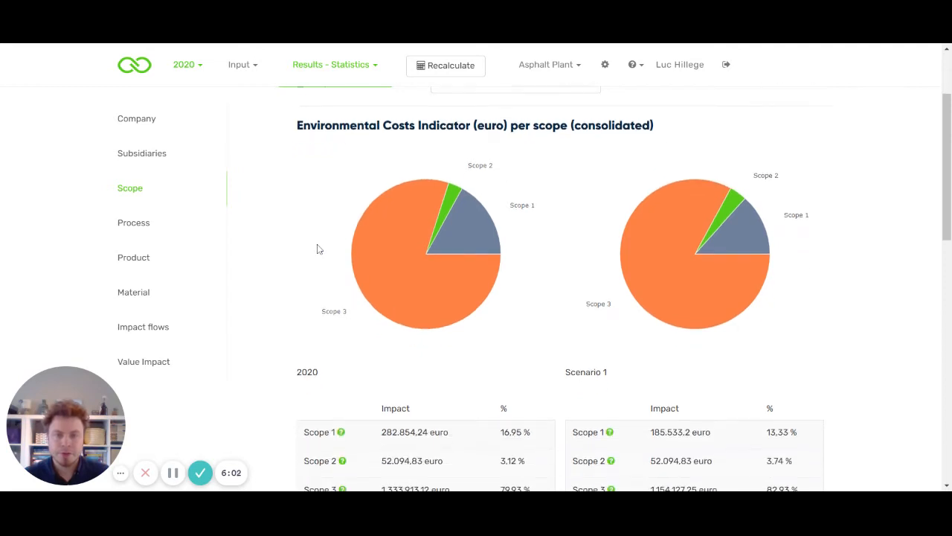
{"action": "scroll", "coordinate": [317, 248], "scroll_direction": "up", "scroll_amount": 1}
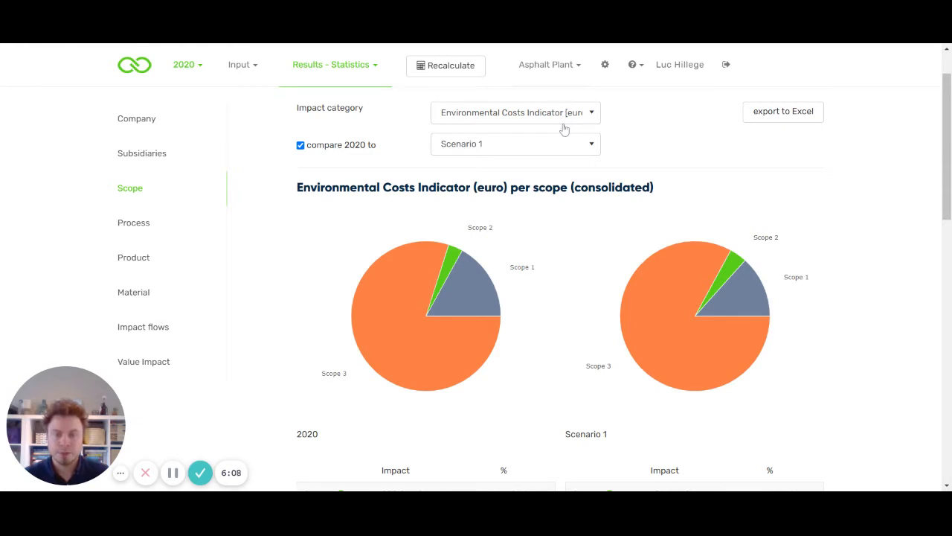
{"action": "scroll", "coordinate": [564, 119], "scroll_direction": "down", "scroll_amount": 1}
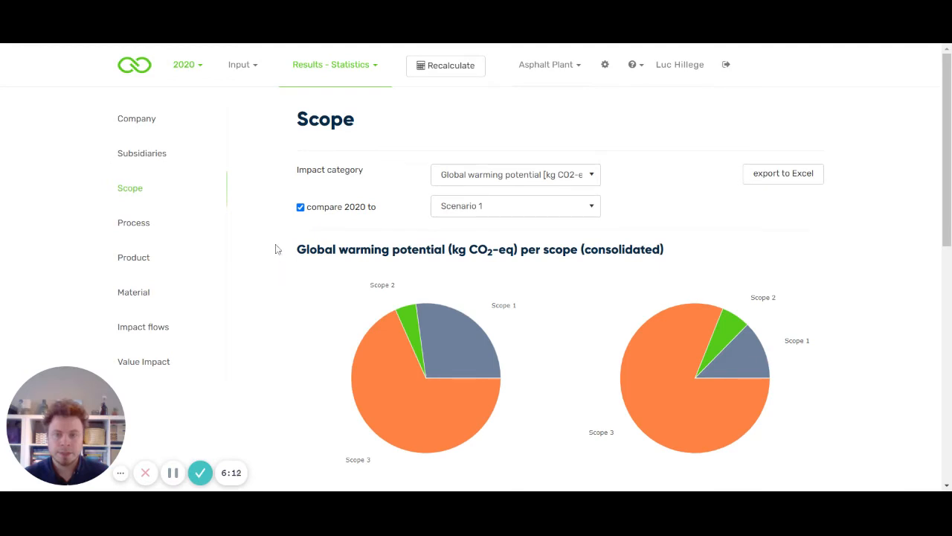
{"action": "scroll", "coordinate": [275, 249], "scroll_direction": "down", "scroll_amount": 1}
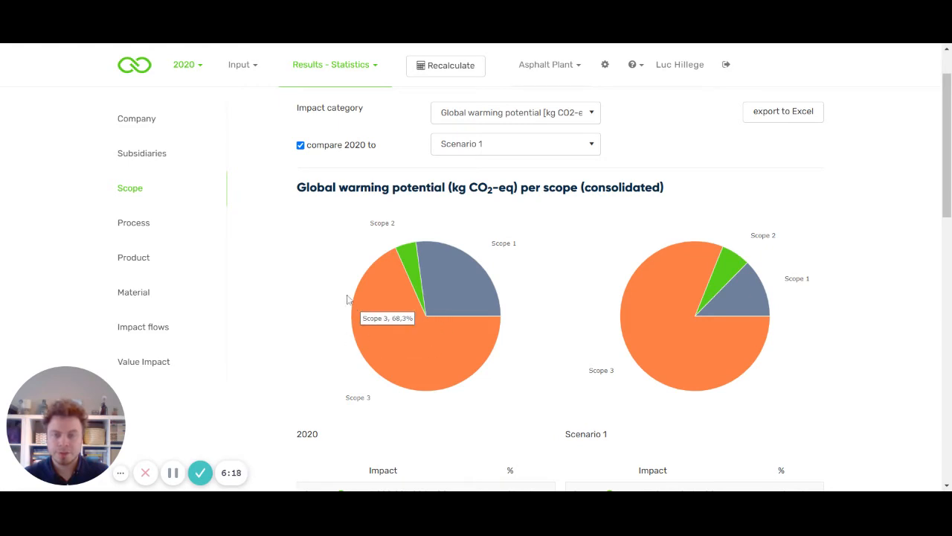
{"action": "scroll", "coordinate": [333, 257], "scroll_direction": "down", "scroll_amount": 1}
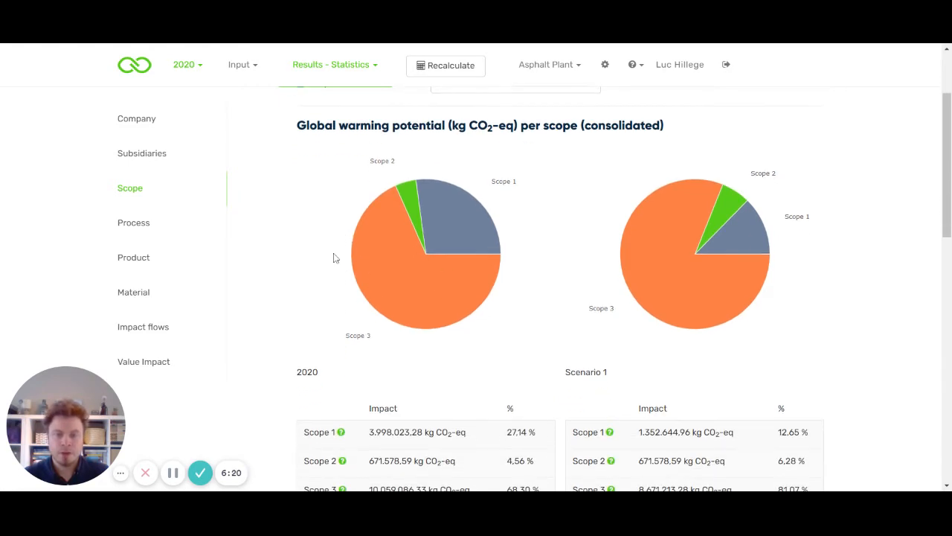
{"action": "scroll", "coordinate": [333, 256], "scroll_direction": "down", "scroll_amount": 1}
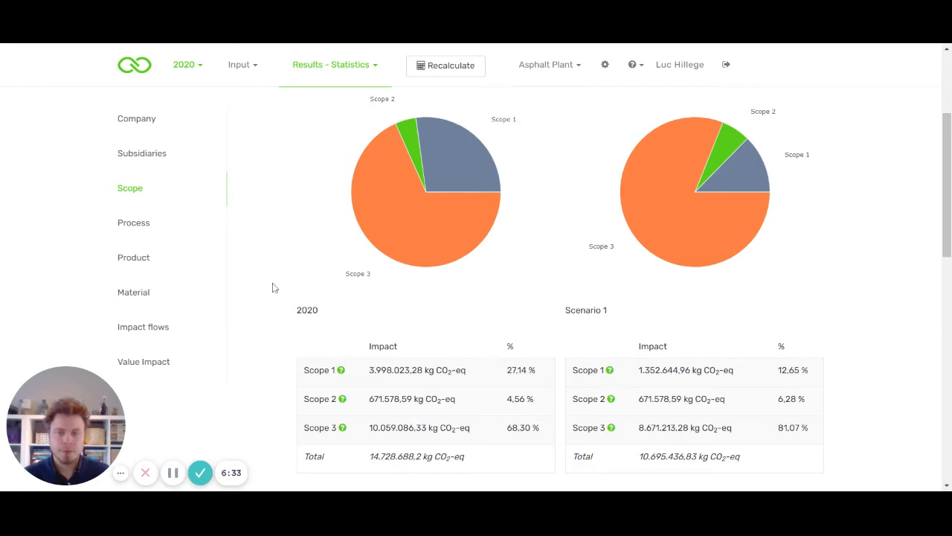
{"action": "scroll", "coordinate": [272, 287], "scroll_direction": "down", "scroll_amount": 2}
{"action": "scroll", "coordinate": [272, 287], "scroll_direction": "down", "scroll_amount": 2}
{"action": "scroll", "coordinate": [272, 287], "scroll_direction": "down", "scroll_amount": 1}
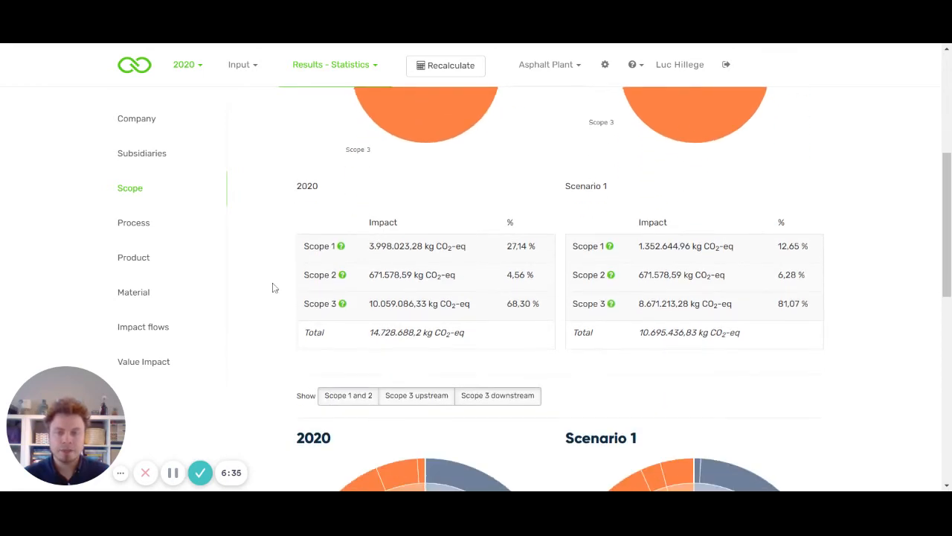
{"action": "scroll", "coordinate": [272, 287], "scroll_direction": "down", "scroll_amount": 2}
{"action": "scroll", "coordinate": [272, 287], "scroll_direction": "down", "scroll_amount": 2}
{"action": "scroll", "coordinate": [276, 285], "scroll_direction": "down", "scroll_amount": 3}
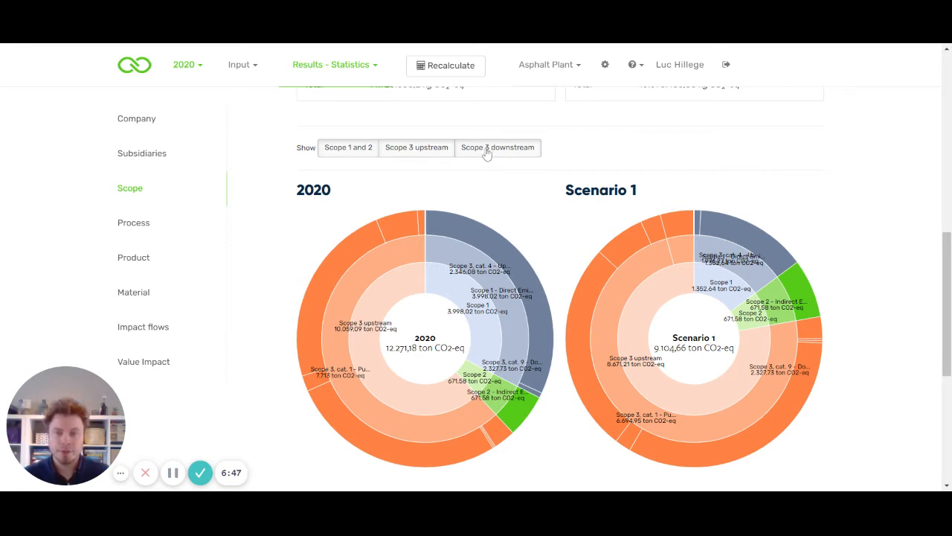
{"action": "left_click", "coordinate": [362, 152]}
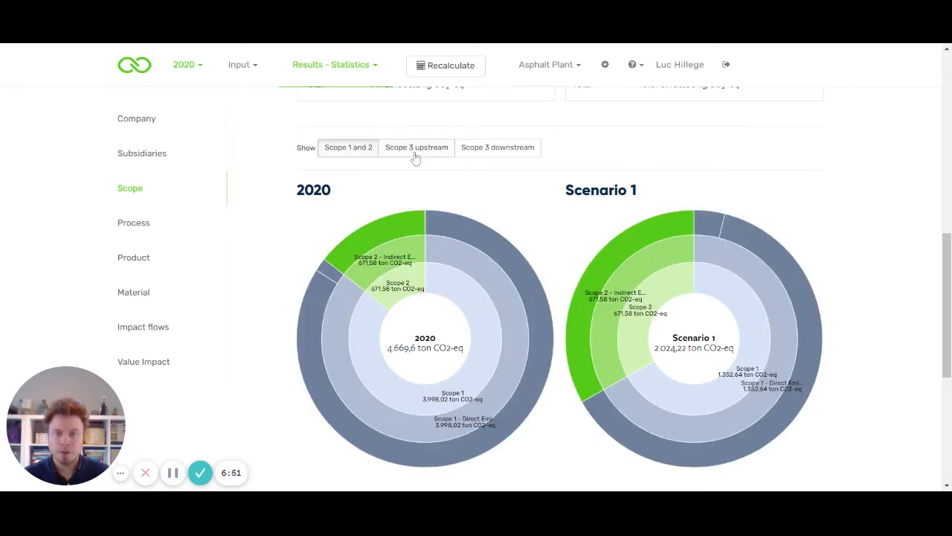
{"action": "left_click", "coordinate": [415, 153]}
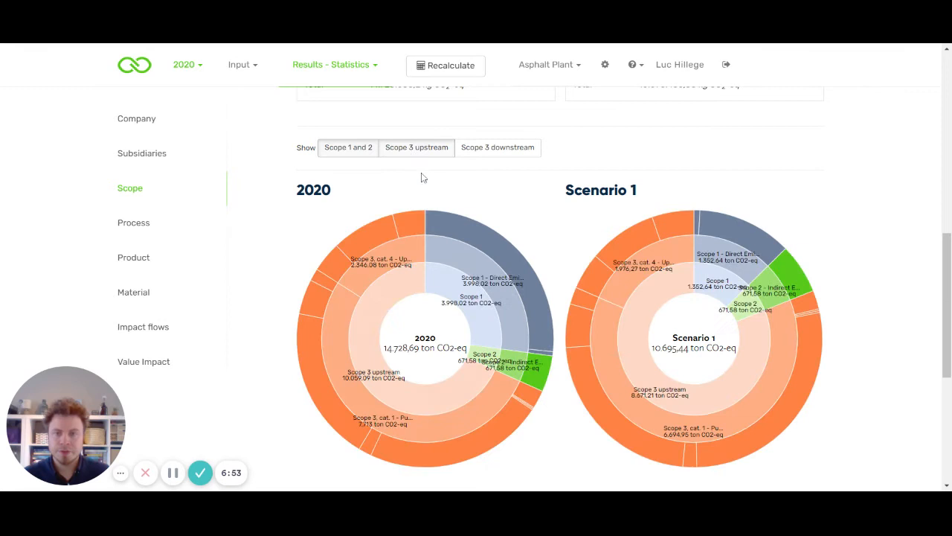
{"action": "left_click", "coordinate": [508, 152]}
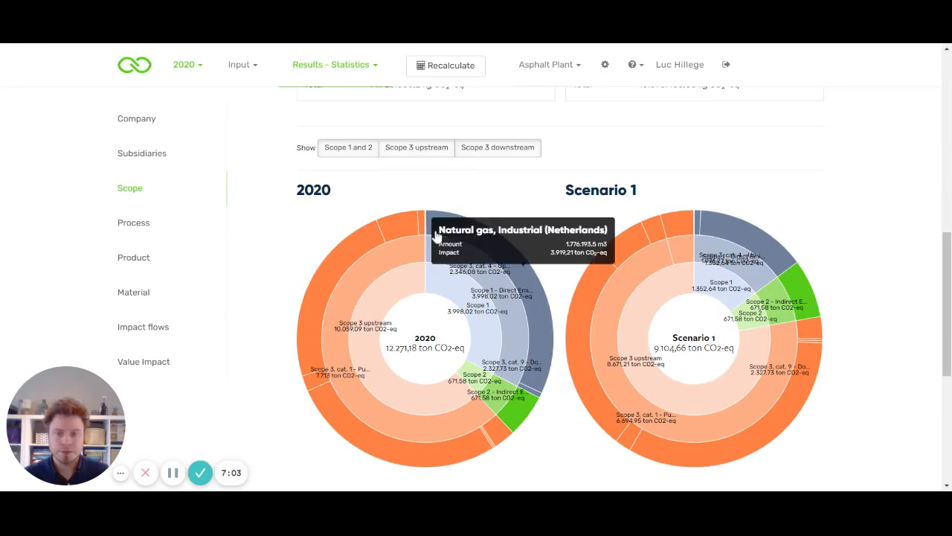
{"action": "scroll", "coordinate": [306, 289], "scroll_direction": "up", "scroll_amount": 1}
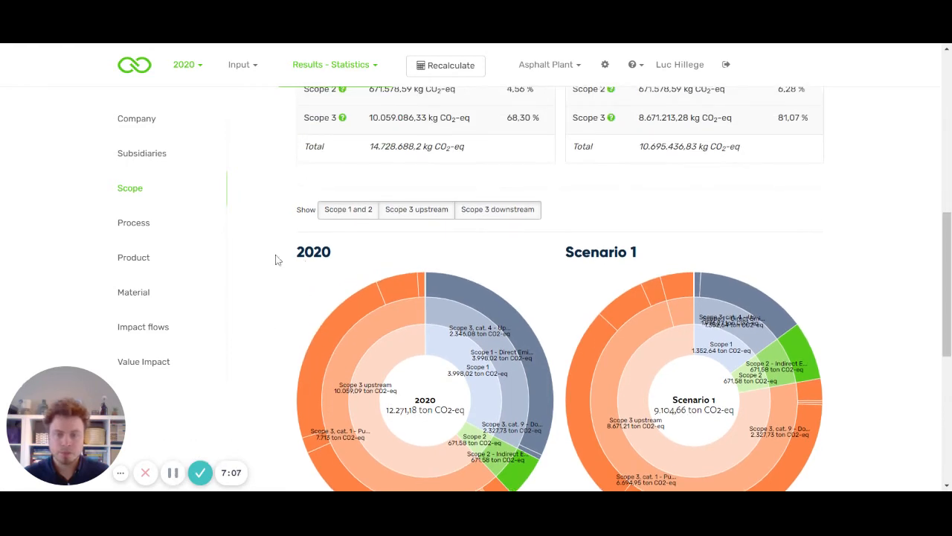
{"action": "left_click", "coordinate": [356, 214]}
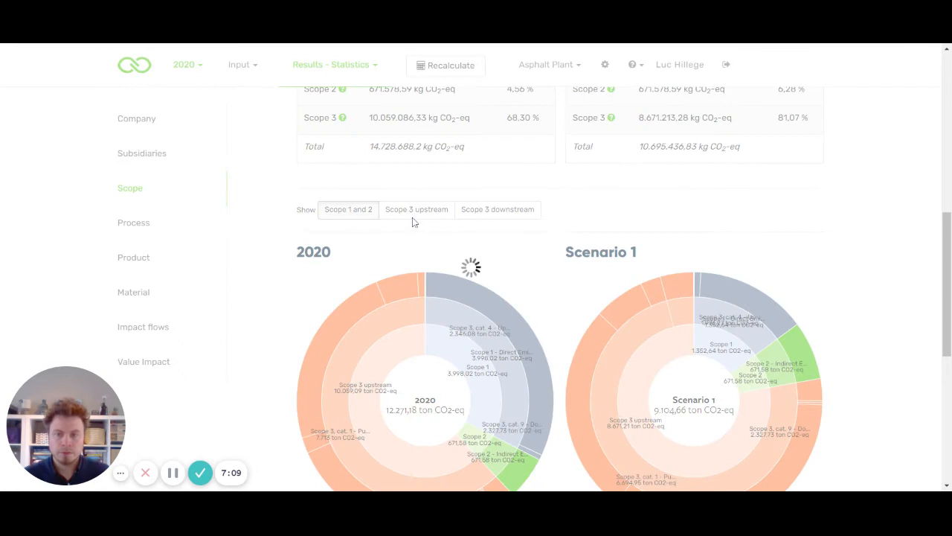
{"action": "left_click", "coordinate": [416, 210]}
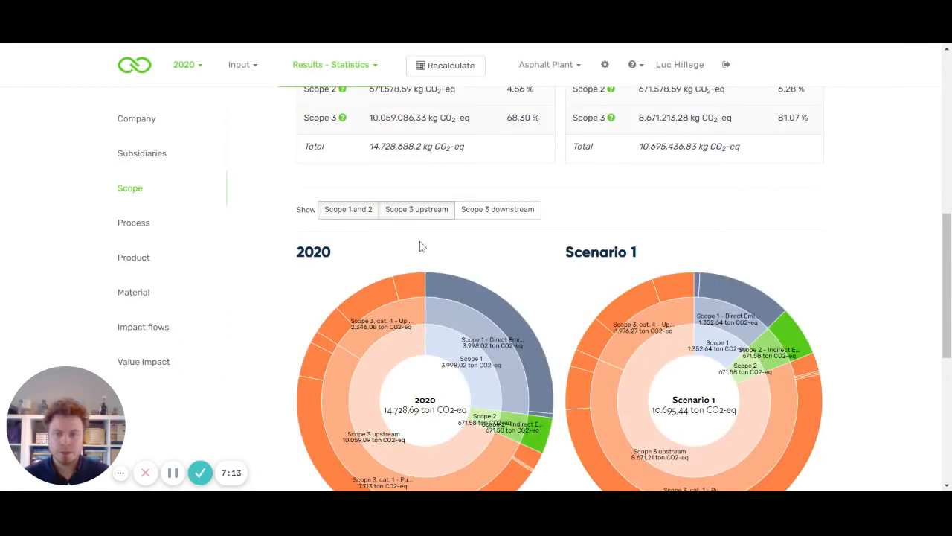
{"action": "mouse_move", "coordinate": [424, 402]}
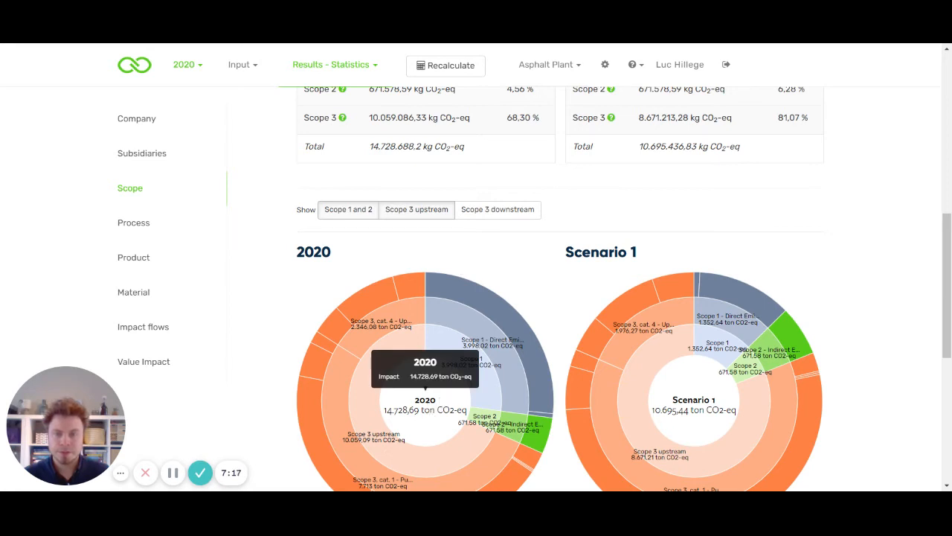
{"action": "left_click_drag", "start_coordinate": [422, 147], "coordinate": [369, 146]}
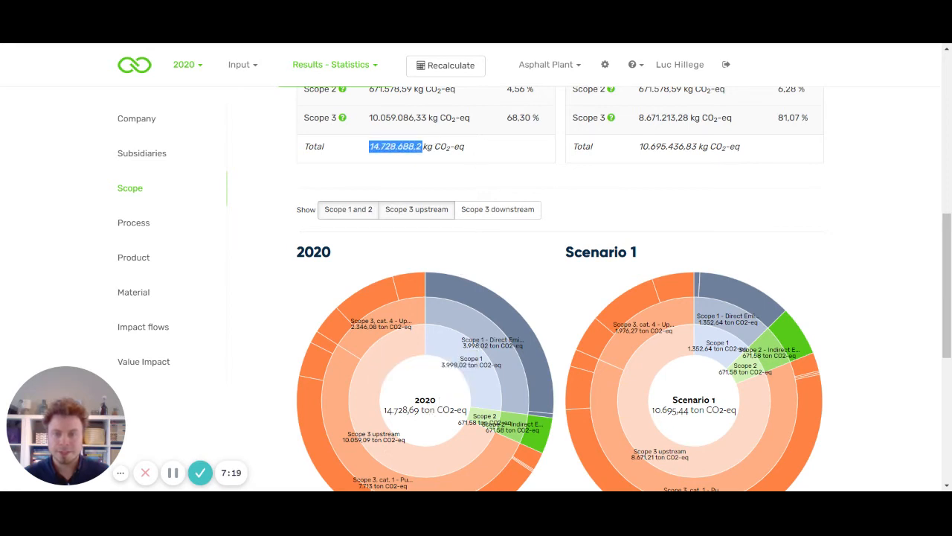
{"action": "scroll", "coordinate": [494, 181], "scroll_direction": "up", "scroll_amount": 4}
{"action": "scroll", "coordinate": [513, 230], "scroll_direction": "up", "scroll_amount": 4}
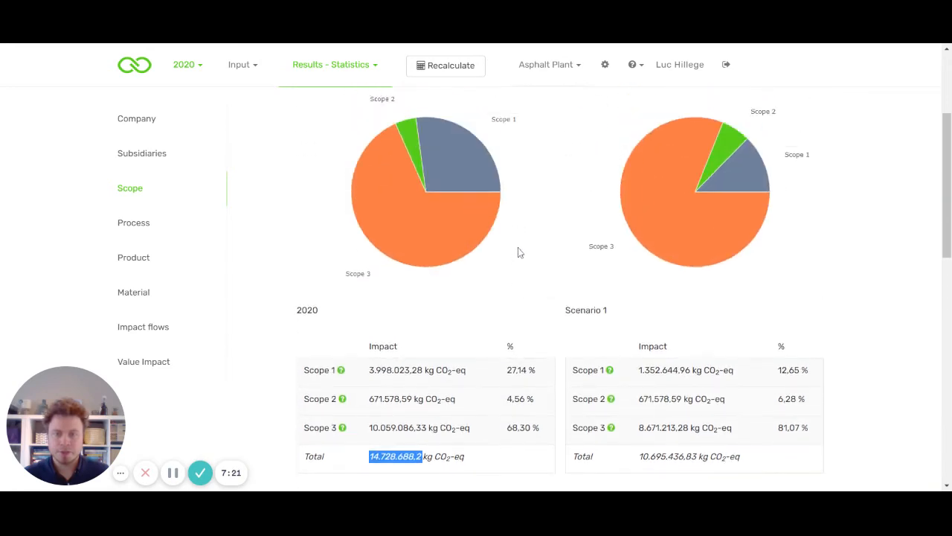
{"action": "scroll", "coordinate": [519, 253], "scroll_direction": "down", "scroll_amount": 3}
{"action": "scroll", "coordinate": [528, 231], "scroll_direction": "down", "scroll_amount": 1}
{"action": "left_click", "coordinate": [334, 298]}
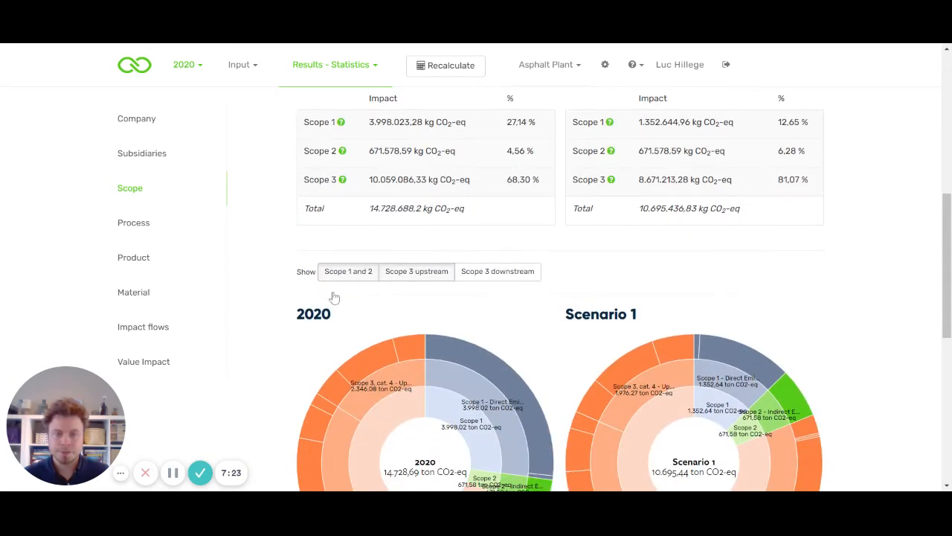
{"action": "scroll", "coordinate": [201, 297], "scroll_direction": "down", "scroll_amount": 3}
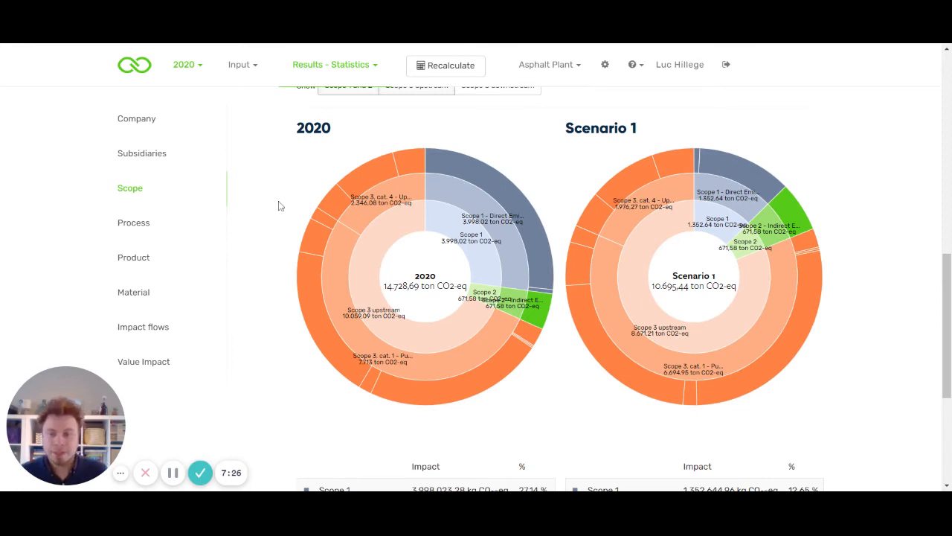
{"action": "scroll", "coordinate": [276, 226], "scroll_direction": "up", "scroll_amount": 5}
{"action": "scroll", "coordinate": [275, 226], "scroll_direction": "up", "scroll_amount": 5}
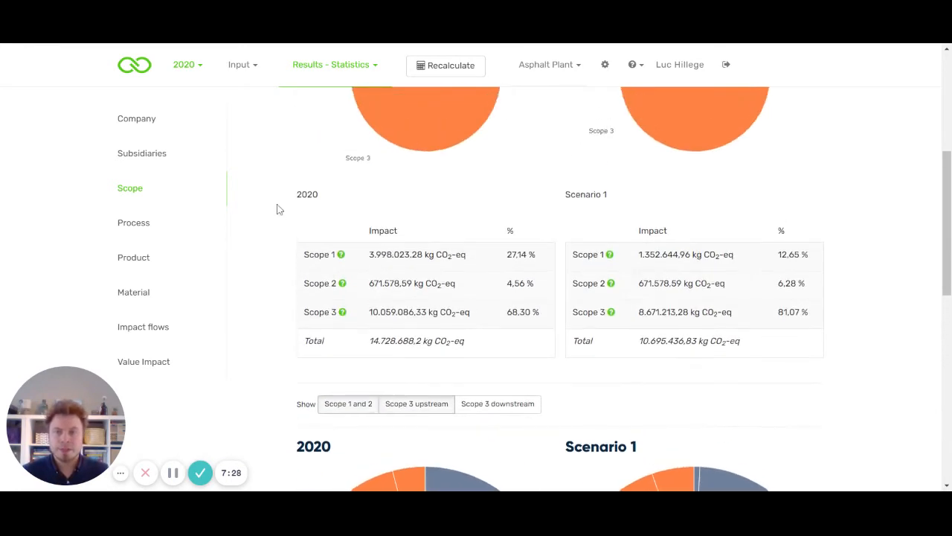
{"action": "scroll", "coordinate": [275, 226], "scroll_direction": "up", "scroll_amount": 3}
{"action": "scroll", "coordinate": [275, 226], "scroll_direction": "up", "scroll_amount": 3}
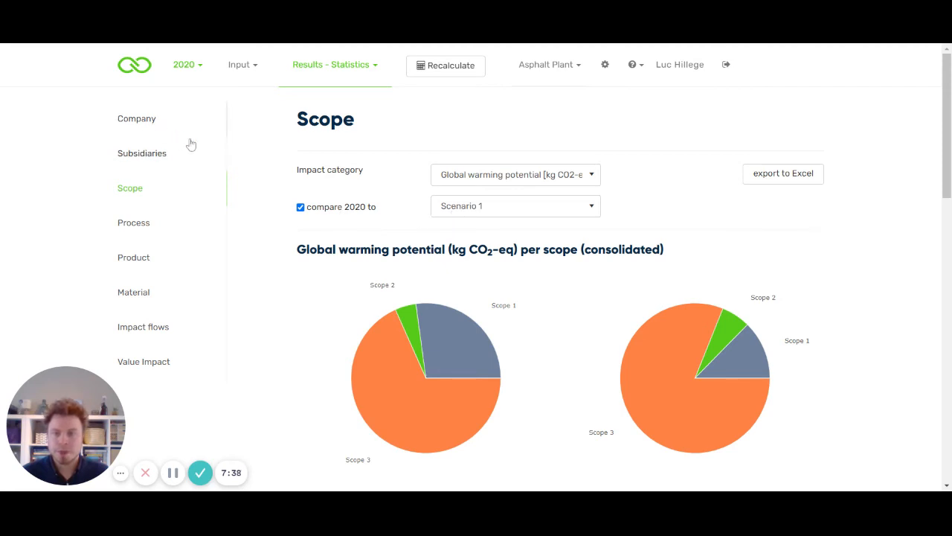
{"action": "scroll", "coordinate": [254, 194], "scroll_direction": "down", "scroll_amount": 5}
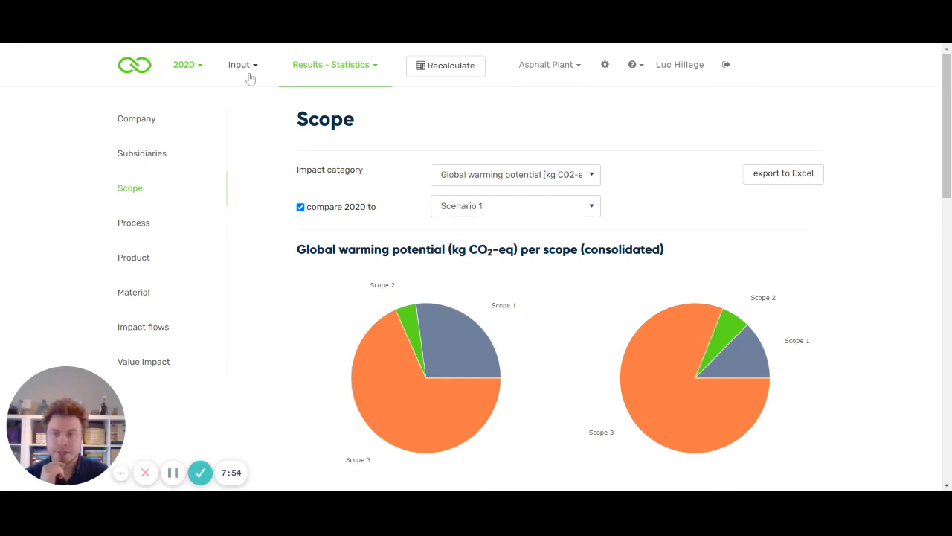
Show the list of data-input sections with the Company steps
{"action": "left_click", "coordinate": [251, 77]}
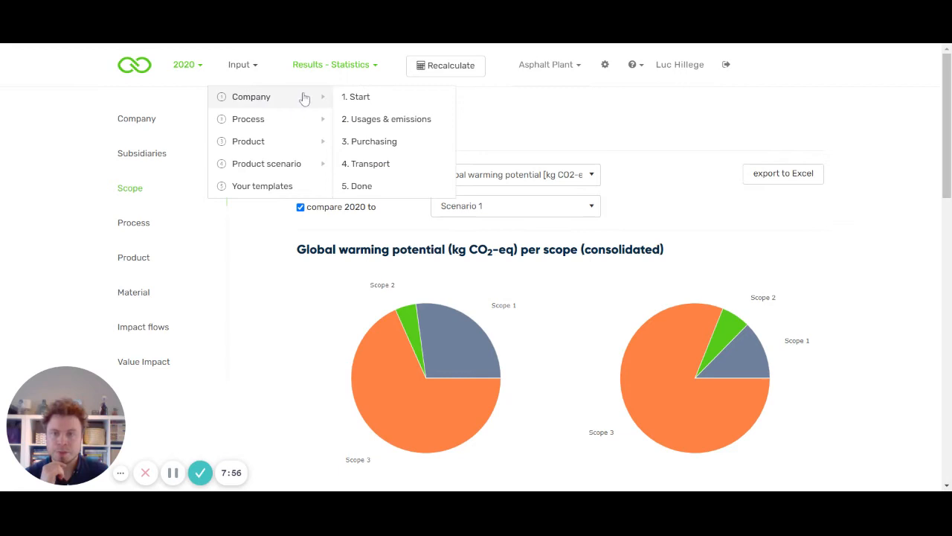
Go to the Company Purchasing step and tick then untick the Afdruipremmende stof and Asfaltgranulaat rows
{"action": "left_click", "coordinate": [381, 146]}
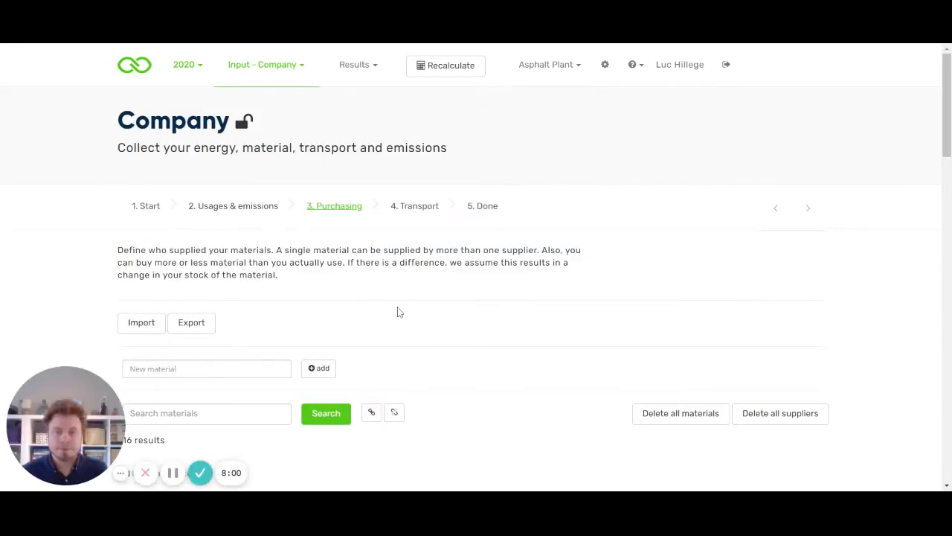
{"action": "scroll", "coordinate": [448, 261], "scroll_direction": "down", "scroll_amount": 2}
{"action": "scroll", "coordinate": [448, 261], "scroll_direction": "down", "scroll_amount": 1}
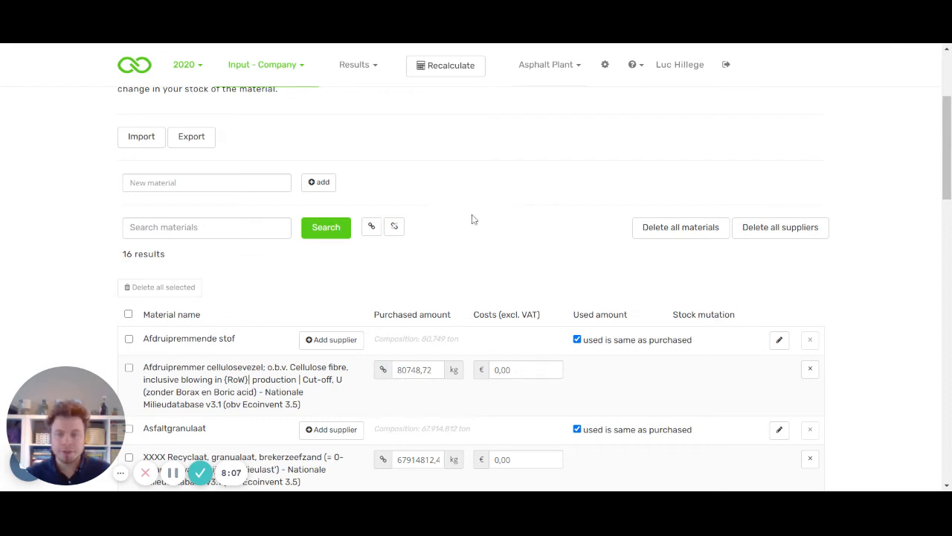
{"action": "scroll", "coordinate": [500, 212], "scroll_direction": "down", "scroll_amount": 2}
{"action": "scroll", "coordinate": [500, 212], "scroll_direction": "down", "scroll_amount": 1}
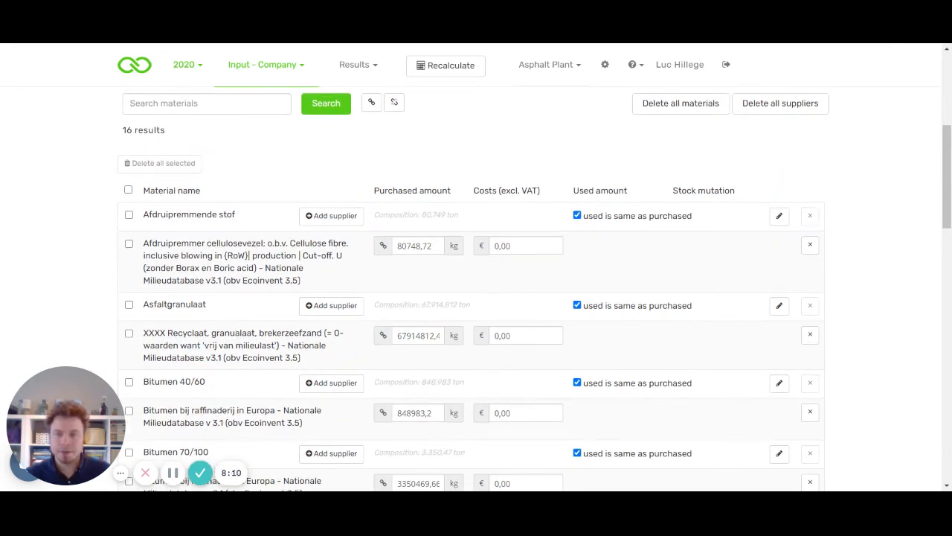
{"action": "left_click", "coordinate": [129, 215]}
{"action": "left_click", "coordinate": [129, 244]}
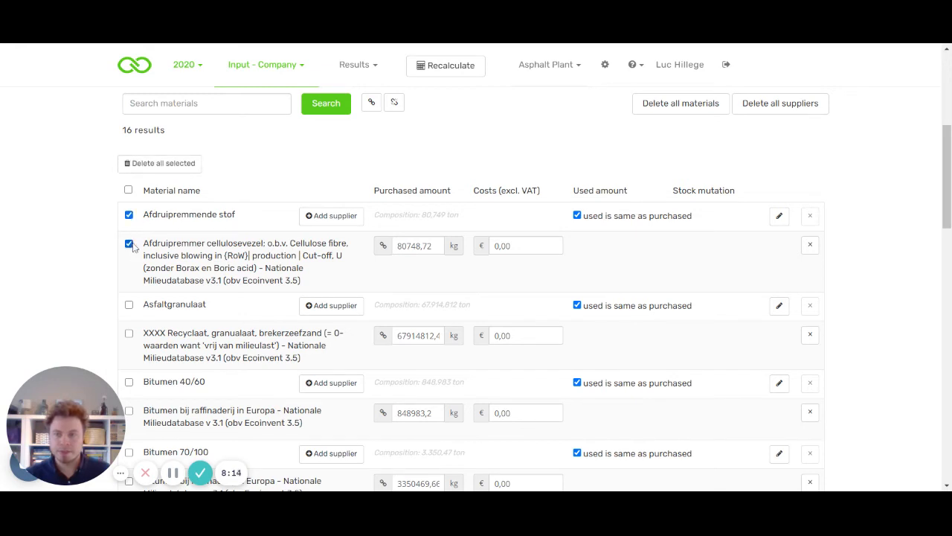
{"action": "scroll", "coordinate": [477, 298], "scroll_direction": "down", "scroll_amount": 2}
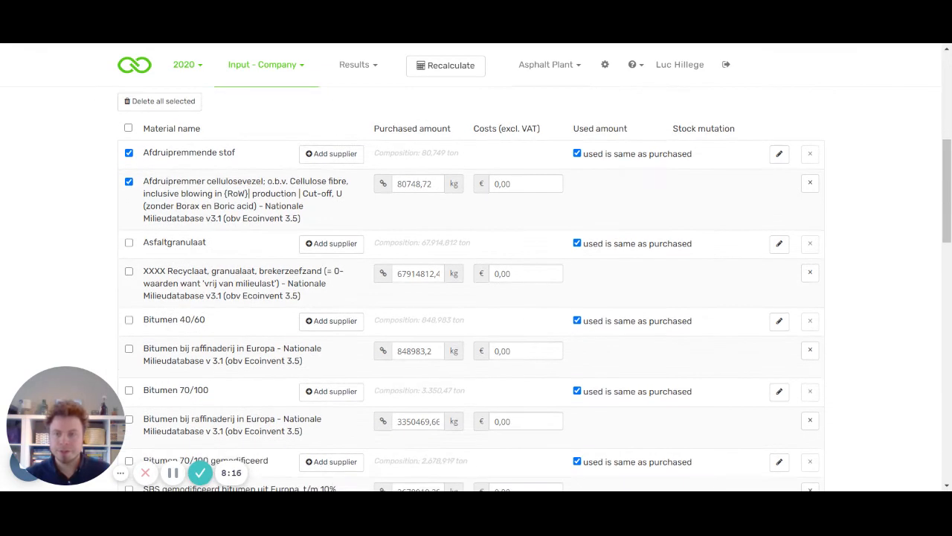
{"action": "left_click", "coordinate": [129, 243]}
{"action": "left_click", "coordinate": [128, 271]}
{"action": "scroll", "coordinate": [297, 298], "scroll_direction": "up", "scroll_amount": 2}
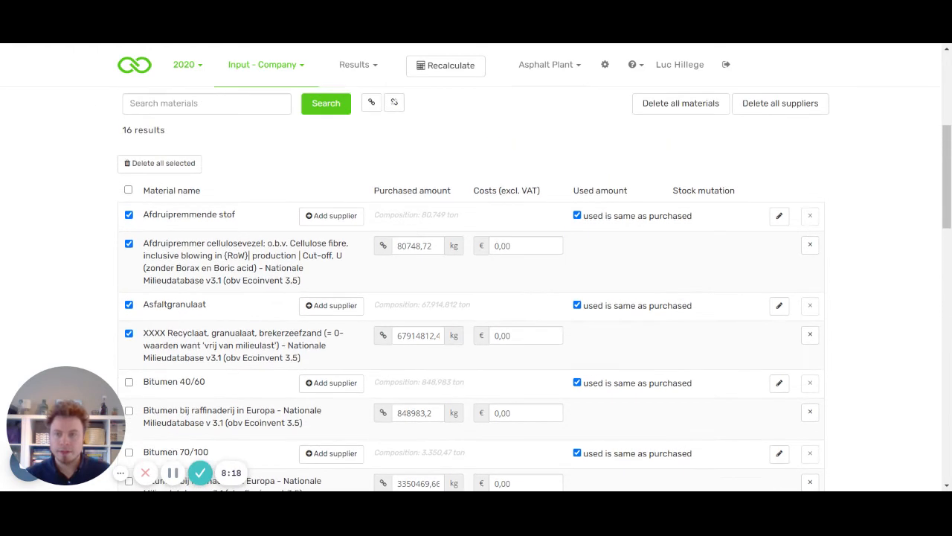
{"action": "left_click", "coordinate": [128, 215]}
{"action": "left_click", "coordinate": [129, 243]}
{"action": "left_click", "coordinate": [129, 304]}
{"action": "left_click", "coordinate": [128, 334]}
{"action": "scroll", "coordinate": [223, 261], "scroll_direction": "up", "scroll_amount": 2}
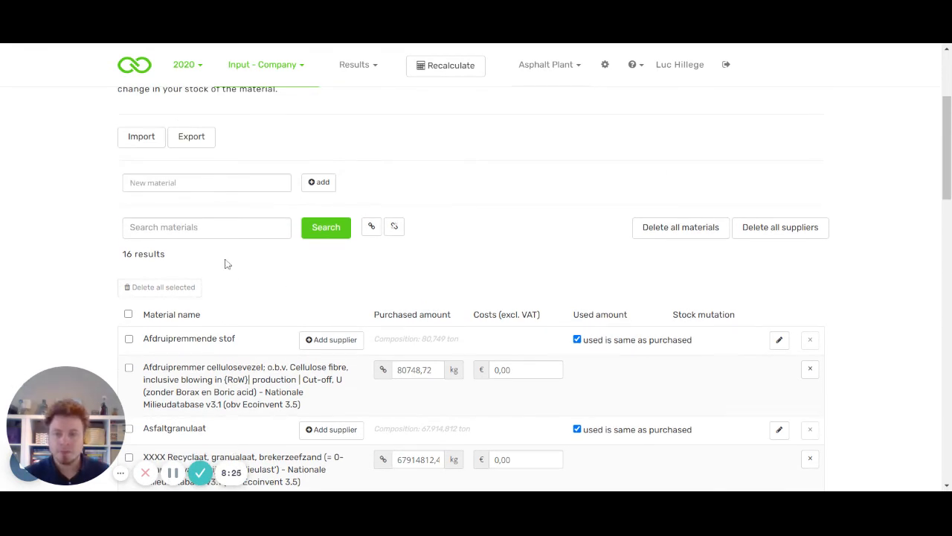
{"action": "scroll", "coordinate": [253, 287], "scroll_direction": "down", "scroll_amount": 2}
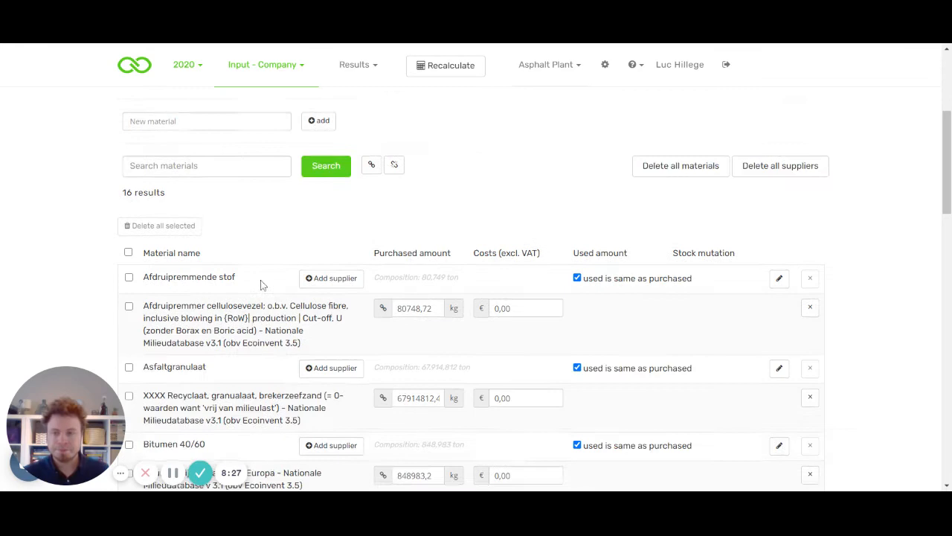
Tick the cellulosevezel, XXXX Recyclaat and Bitumen 40/60 supplier rows, then return to the input sections list
{"action": "left_click", "coordinate": [129, 244]}
{"action": "scroll", "coordinate": [134, 259], "scroll_direction": "down", "scroll_amount": 2}
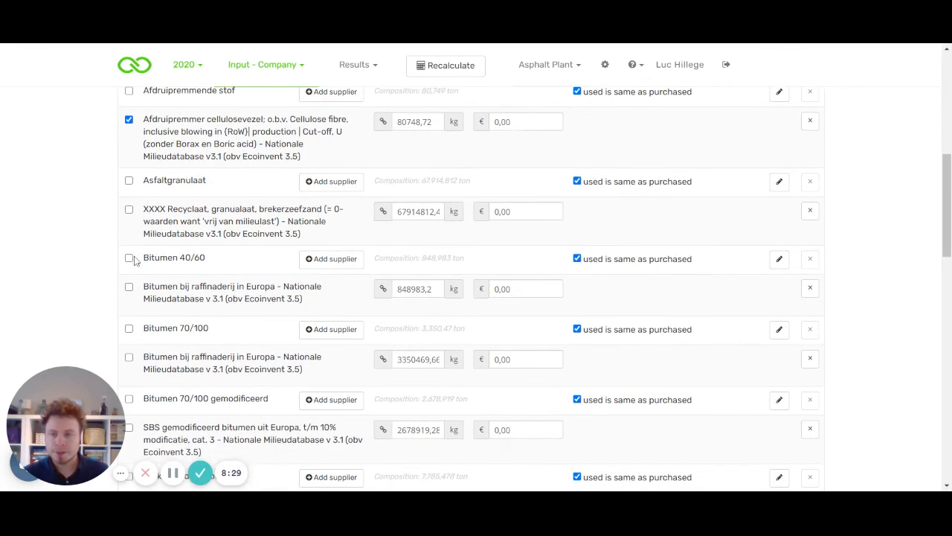
{"action": "left_click", "coordinate": [129, 210]}
{"action": "scroll", "coordinate": [128, 210], "scroll_direction": "down", "scroll_amount": 1}
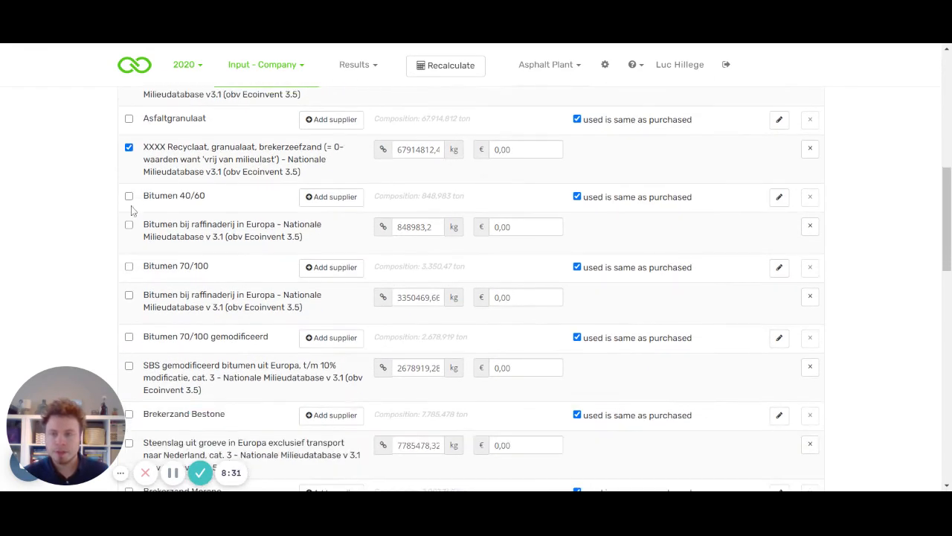
{"action": "left_click", "coordinate": [129, 196]}
{"action": "left_click", "coordinate": [128, 225]}
{"action": "scroll", "coordinate": [134, 231], "scroll_direction": "down", "scroll_amount": 2}
{"action": "scroll", "coordinate": [142, 242], "scroll_direction": "up", "scroll_amount": 5}
{"action": "scroll", "coordinate": [141, 241], "scroll_direction": "up", "scroll_amount": 2}
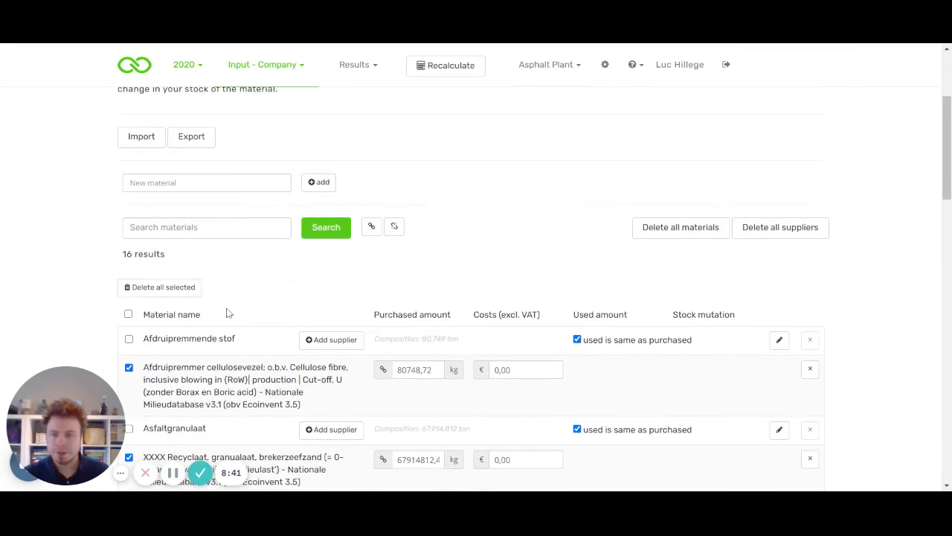
{"action": "scroll", "coordinate": [229, 313], "scroll_direction": "down", "scroll_amount": 3}
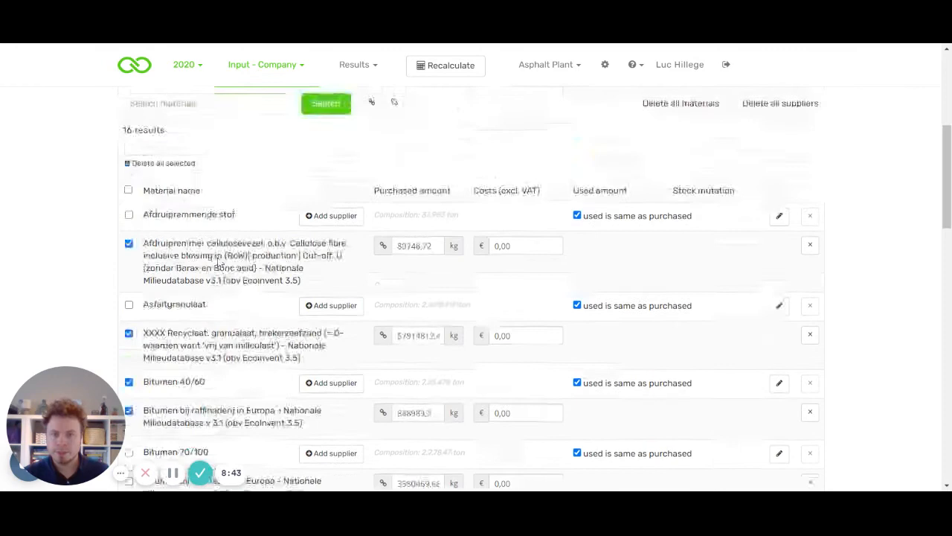
{"action": "scroll", "coordinate": [217, 260], "scroll_direction": "up", "scroll_amount": 3}
{"action": "scroll", "coordinate": [296, 309], "scroll_direction": "up", "scroll_amount": 2}
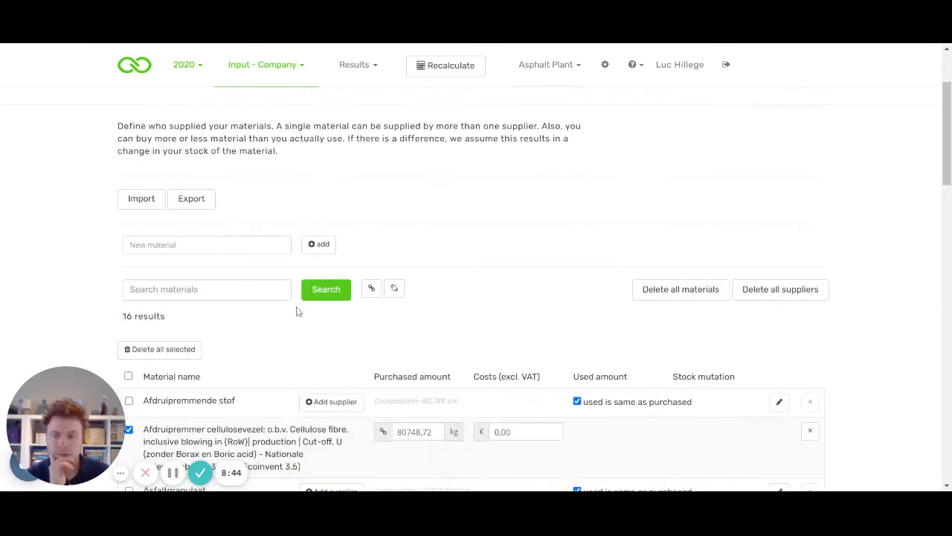
{"action": "scroll", "coordinate": [447, 257], "scroll_direction": "up", "scroll_amount": 2}
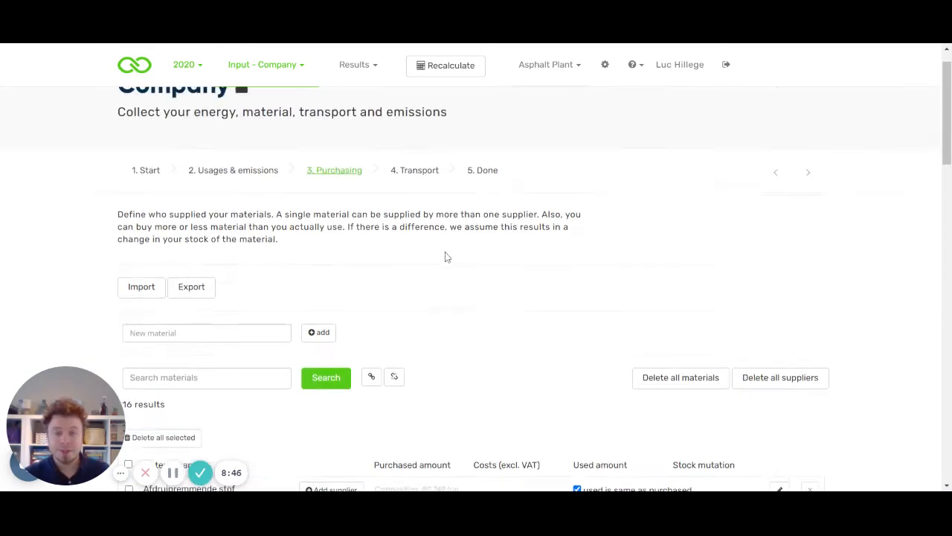
{"action": "scroll", "coordinate": [446, 257], "scroll_direction": "up", "scroll_amount": 1}
{"action": "left_click", "coordinate": [266, 64]}
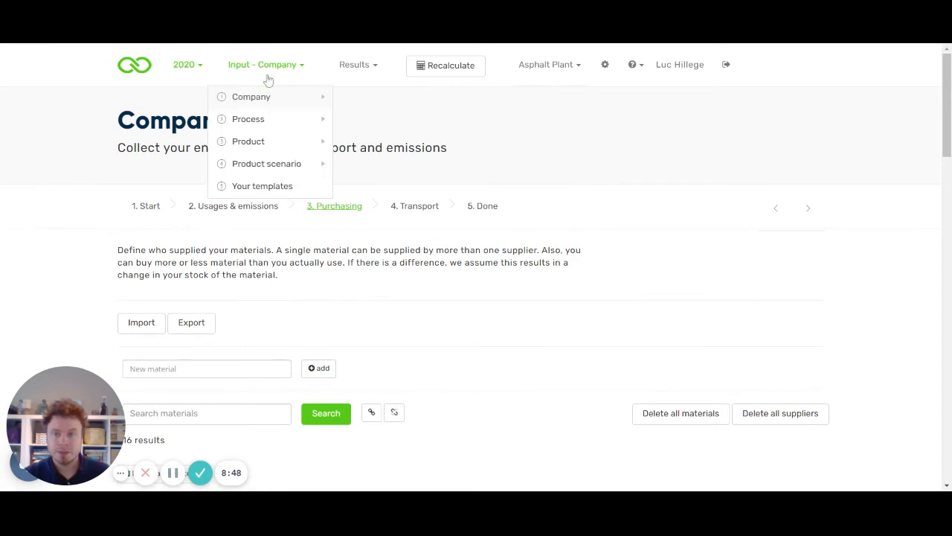
{"action": "mouse_move", "coordinate": [247, 142]}
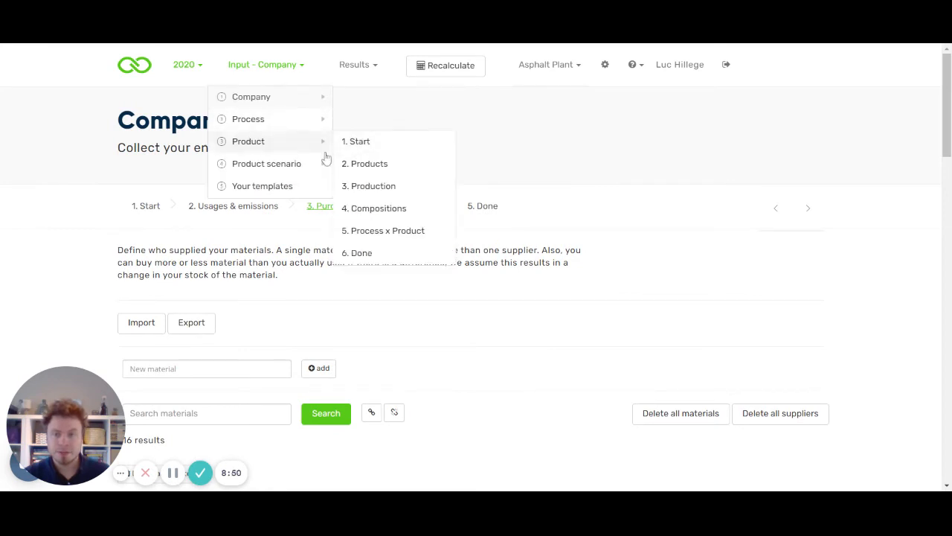
{"action": "left_click", "coordinate": [369, 163]}
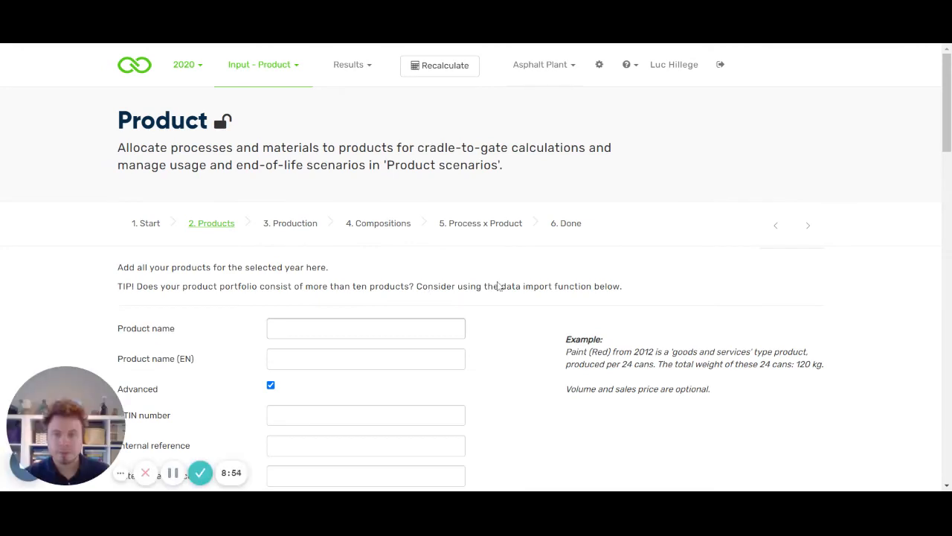
{"action": "scroll", "coordinate": [498, 285], "scroll_direction": "down", "scroll_amount": 1}
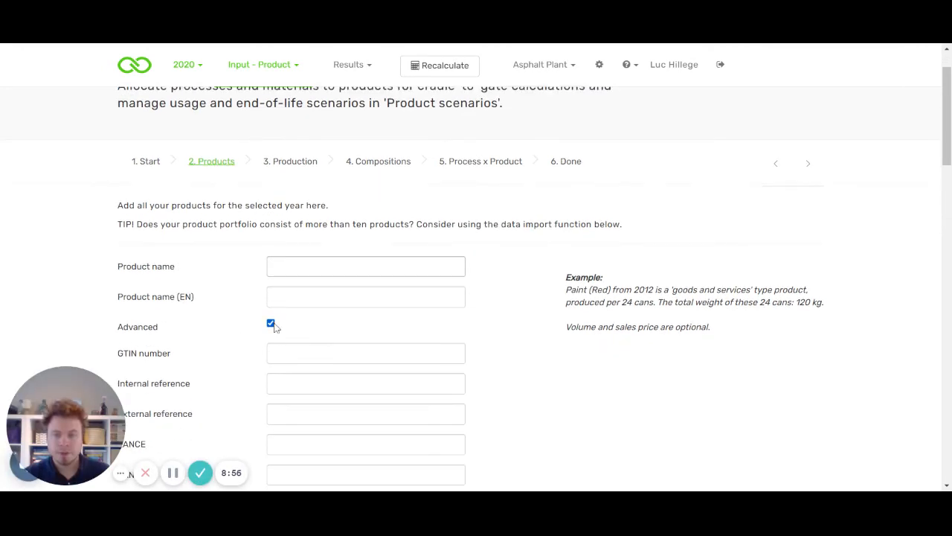
{"action": "left_click", "coordinate": [270, 323]}
{"action": "scroll", "coordinate": [490, 313], "scroll_direction": "down", "scroll_amount": 2}
{"action": "scroll", "coordinate": [547, 286], "scroll_direction": "down", "scroll_amount": 4}
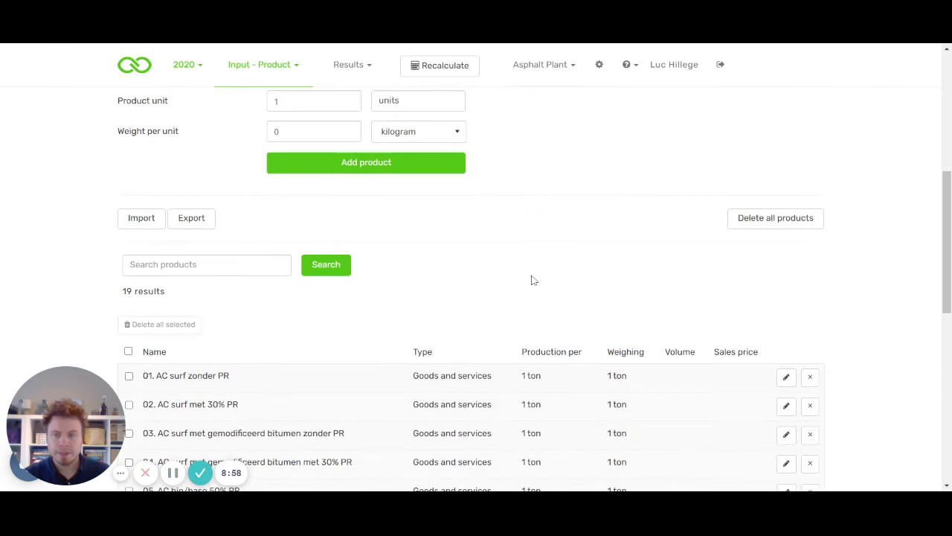
{"action": "scroll", "coordinate": [513, 277], "scroll_direction": "down", "scroll_amount": 4}
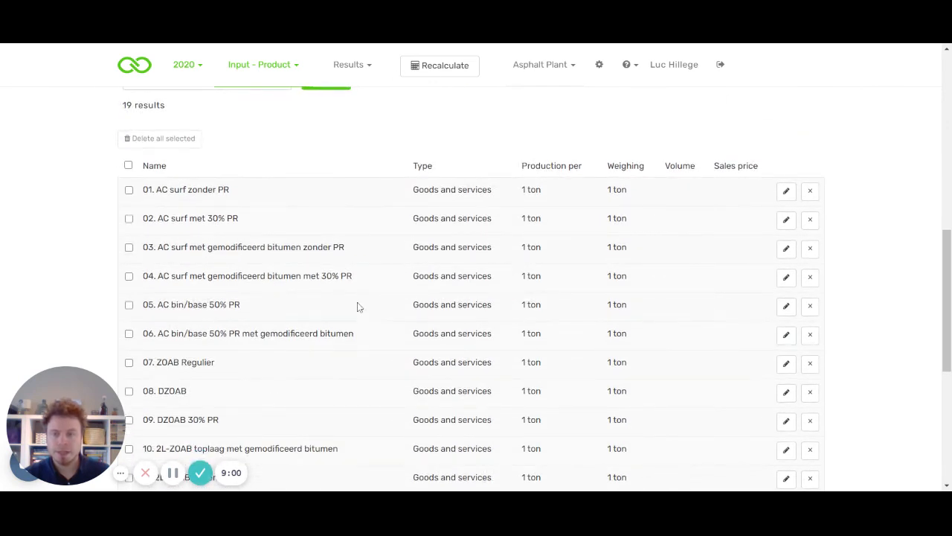
{"action": "scroll", "coordinate": [358, 305], "scroll_direction": "up", "scroll_amount": 1}
{"action": "scroll", "coordinate": [298, 282], "scroll_direction": "up", "scroll_amount": 1}
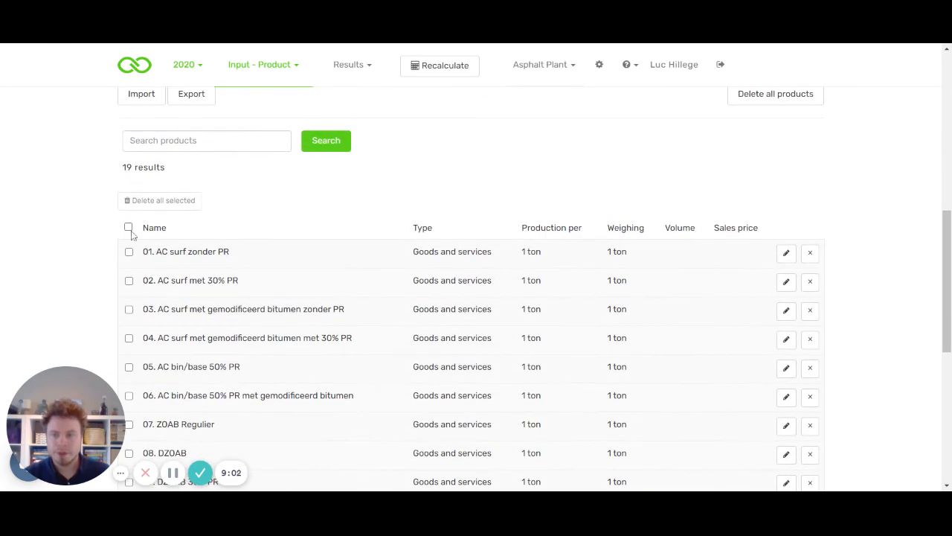
{"action": "left_click", "coordinate": [129, 252]}
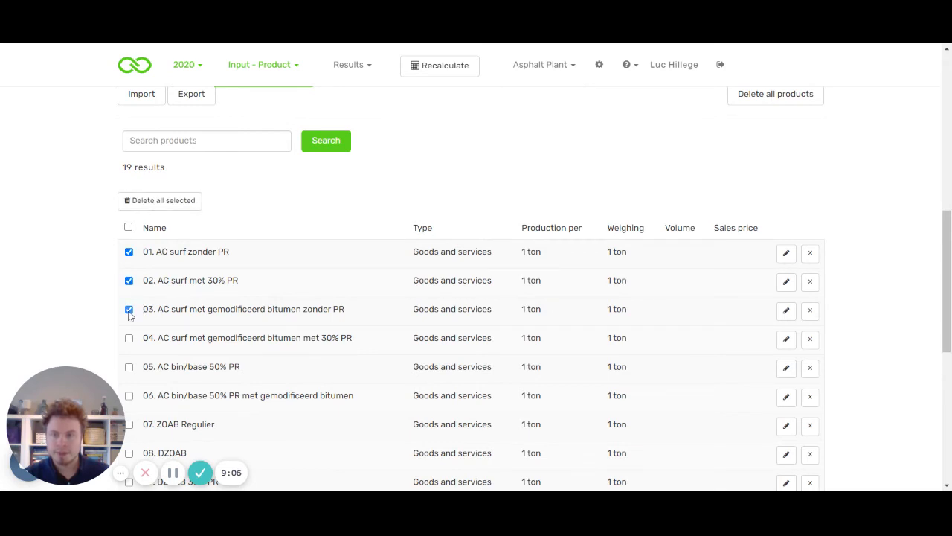
{"action": "left_click", "coordinate": [129, 309]}
{"action": "left_click", "coordinate": [129, 280]}
{"action": "left_click", "coordinate": [129, 252]}
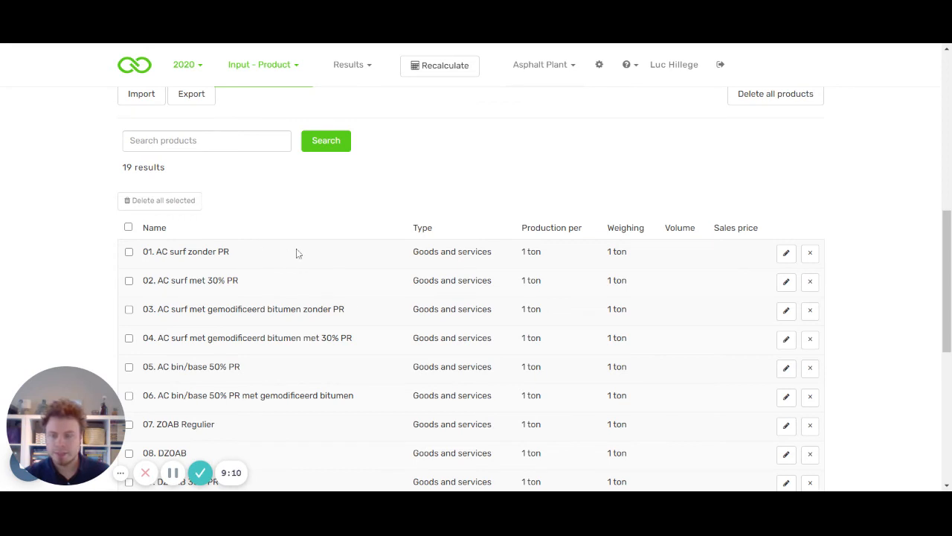
{"action": "scroll", "coordinate": [298, 253], "scroll_direction": "down", "scroll_amount": 1}
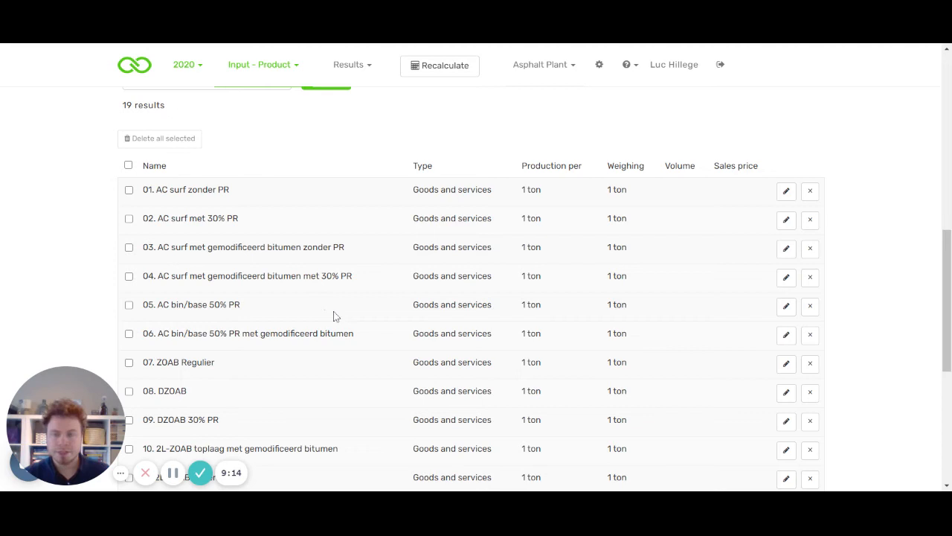
{"action": "scroll", "coordinate": [333, 315], "scroll_direction": "up", "scroll_amount": 1}
{"action": "scroll", "coordinate": [303, 268], "scroll_direction": "down", "scroll_amount": 1}
{"action": "scroll", "coordinate": [260, 349], "scroll_direction": "down", "scroll_amount": 1}
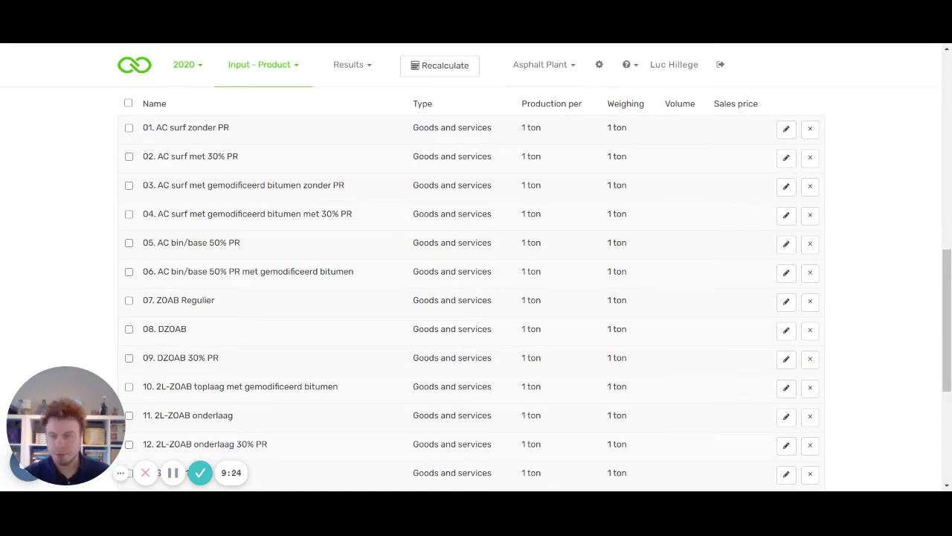
{"action": "scroll", "coordinate": [290, 278], "scroll_direction": "up", "scroll_amount": 2}
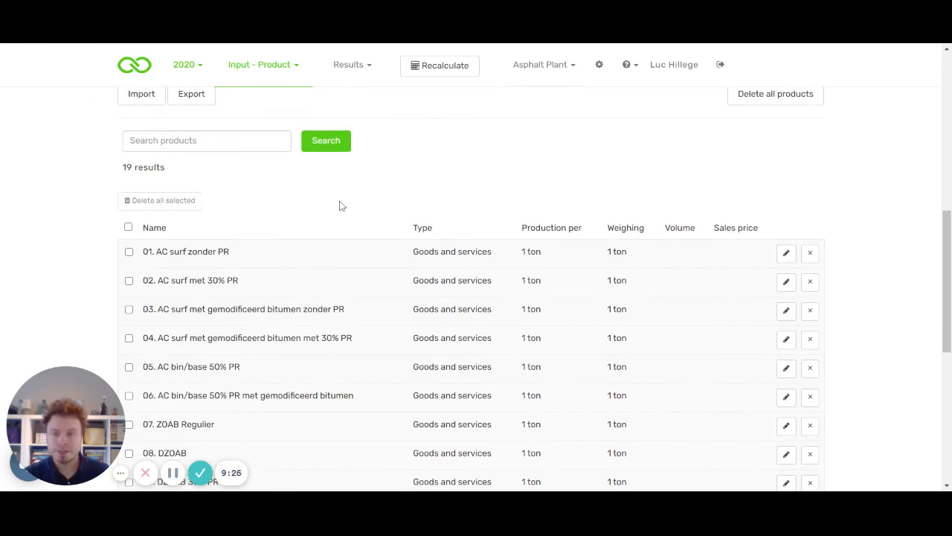
{"action": "scroll", "coordinate": [325, 246], "scroll_direction": "up", "scroll_amount": 2}
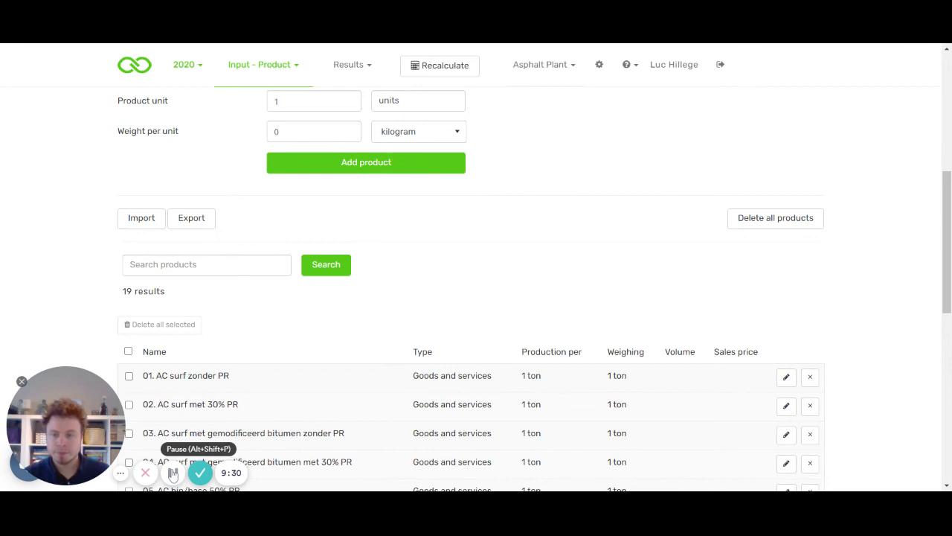
{"action": "scroll", "coordinate": [233, 341], "scroll_direction": "up", "scroll_amount": 5}
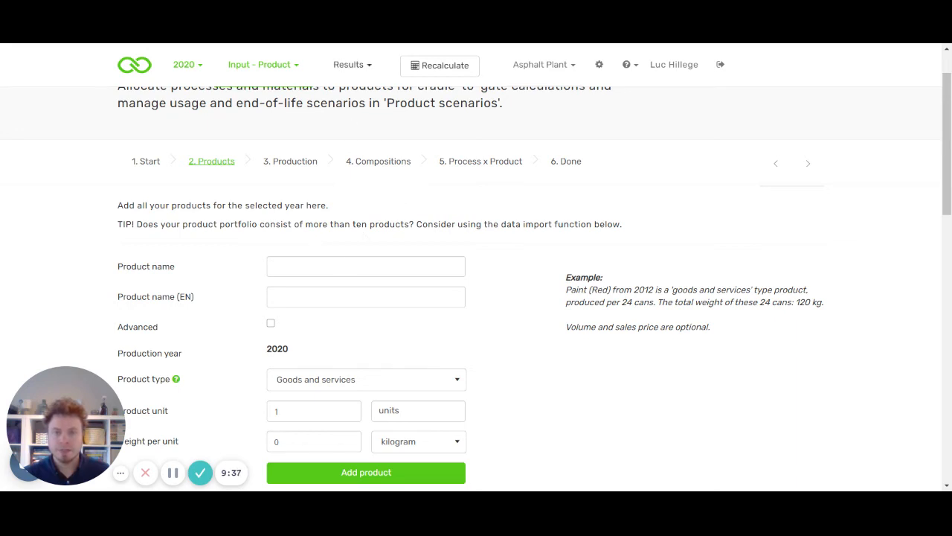
Show the product statistics chart of global warming potential per product
{"action": "left_click", "coordinate": [348, 64]}
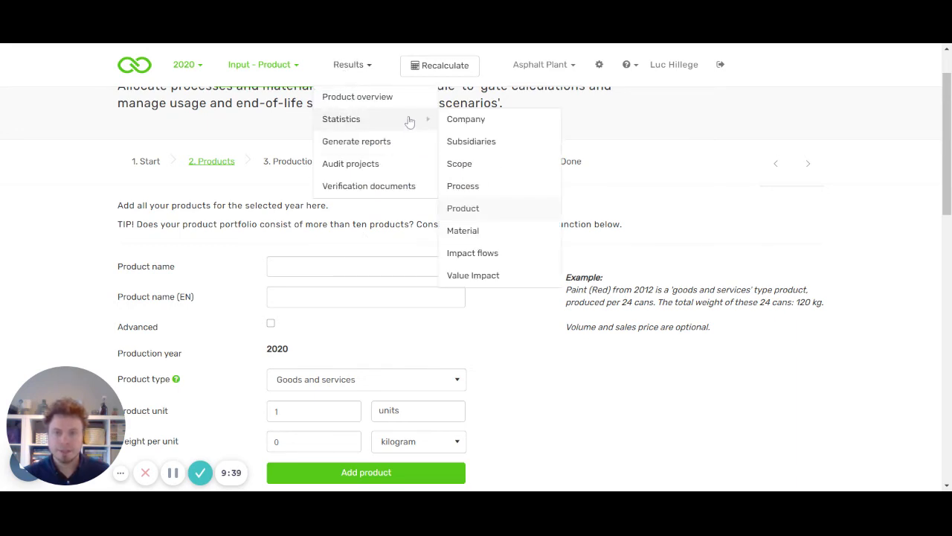
{"action": "left_click", "coordinate": [445, 206]}
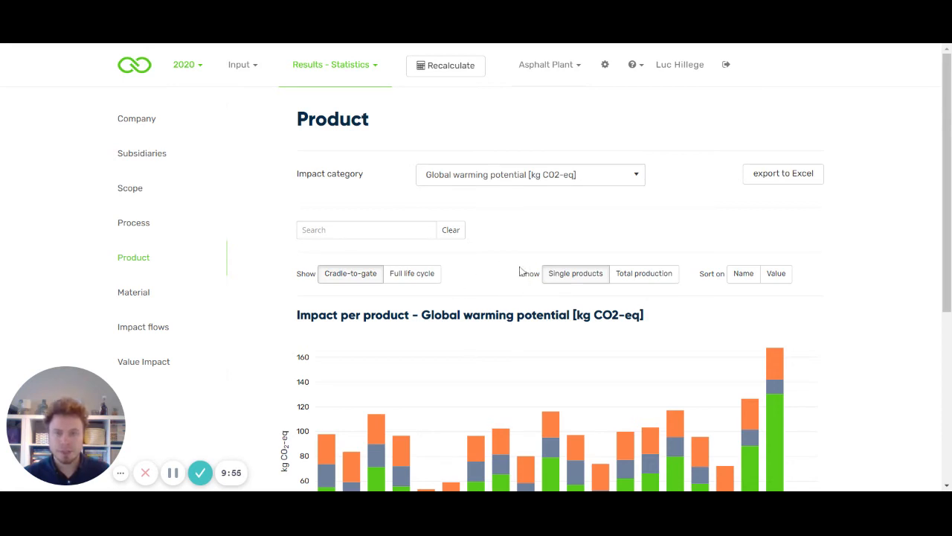
Go to the Calculation method settings showing SBK Bepalingsmethode 3.0 as the LCA standard
{"action": "left_click", "coordinate": [606, 67]}
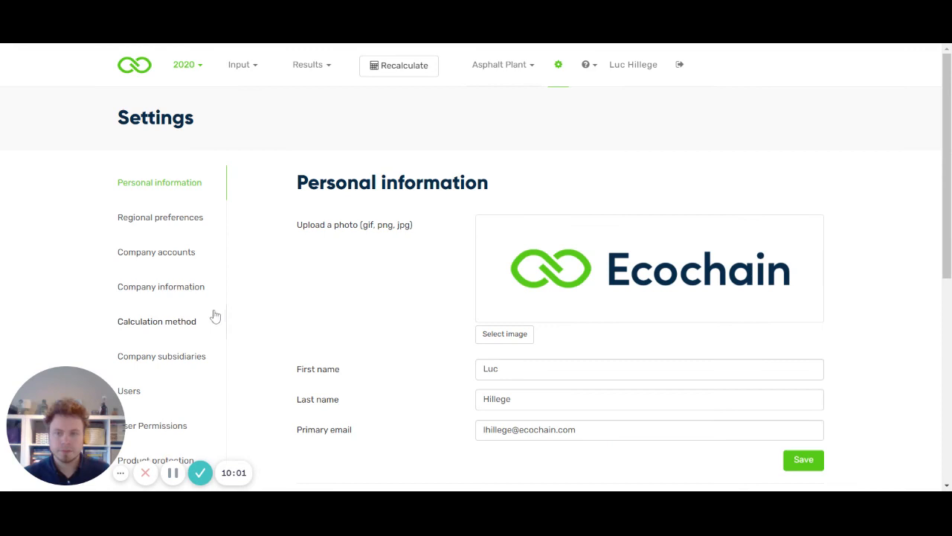
{"action": "scroll", "coordinate": [277, 303], "scroll_direction": "down", "scroll_amount": 1}
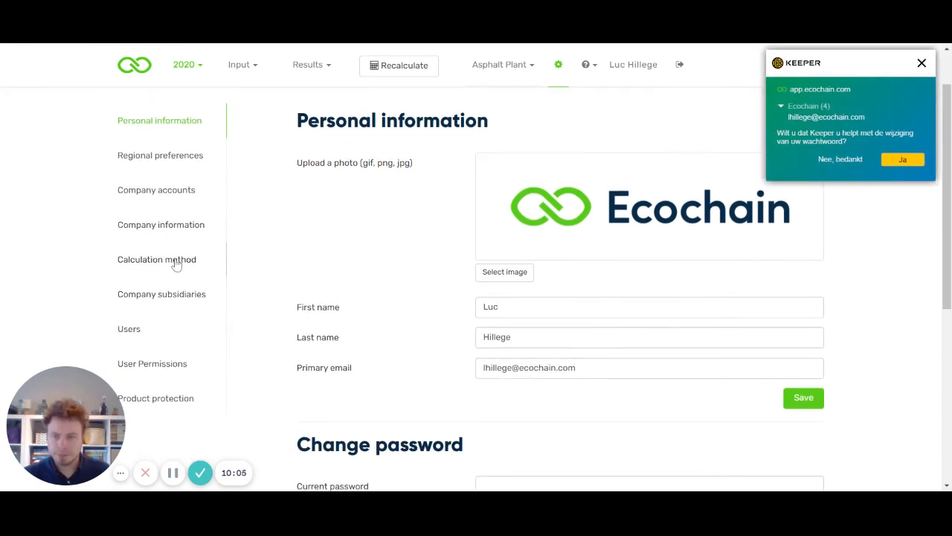
{"action": "left_click", "coordinate": [921, 62]}
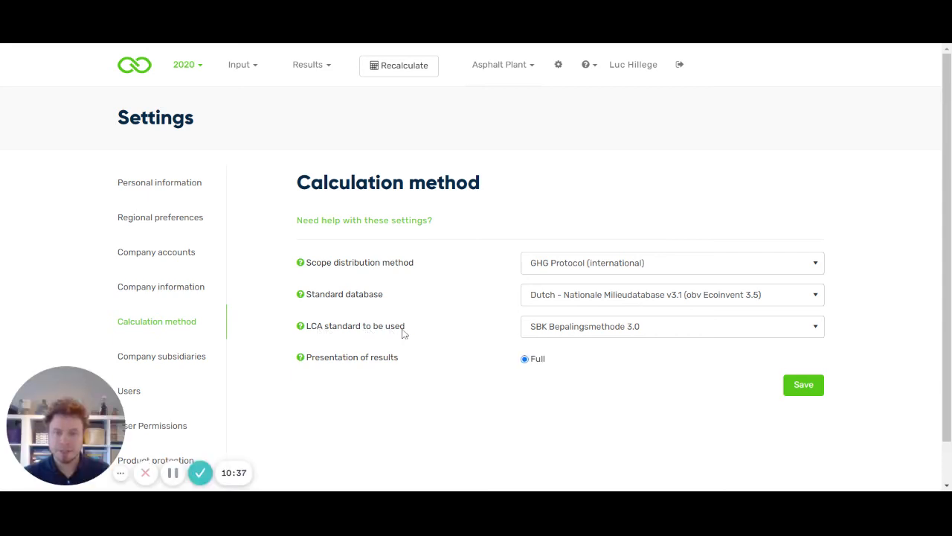
Set the LCA standard to BETA EN15804+A2 (2019) with Full presentation and save the preferences
{"action": "left_click", "coordinate": [595, 343]}
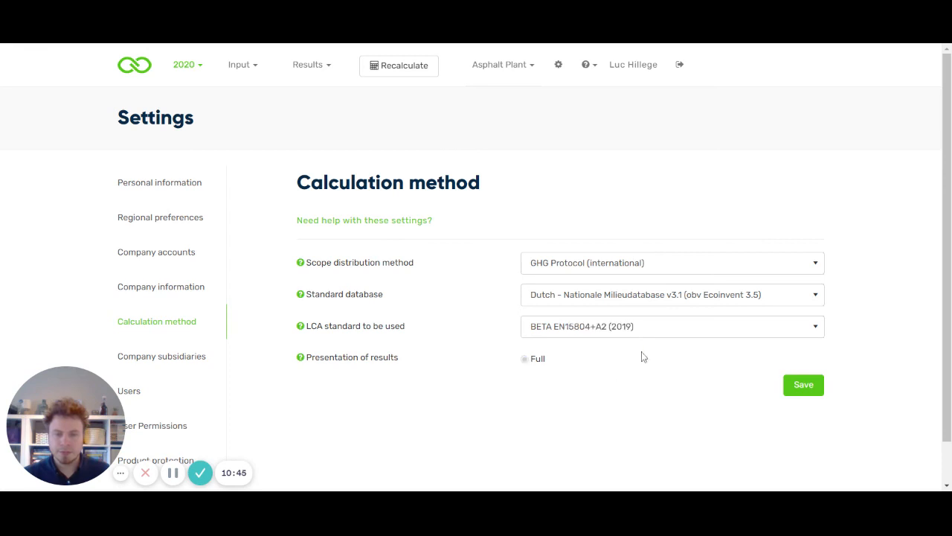
{"action": "key", "text": "Down"}
{"action": "key", "text": "Down"}
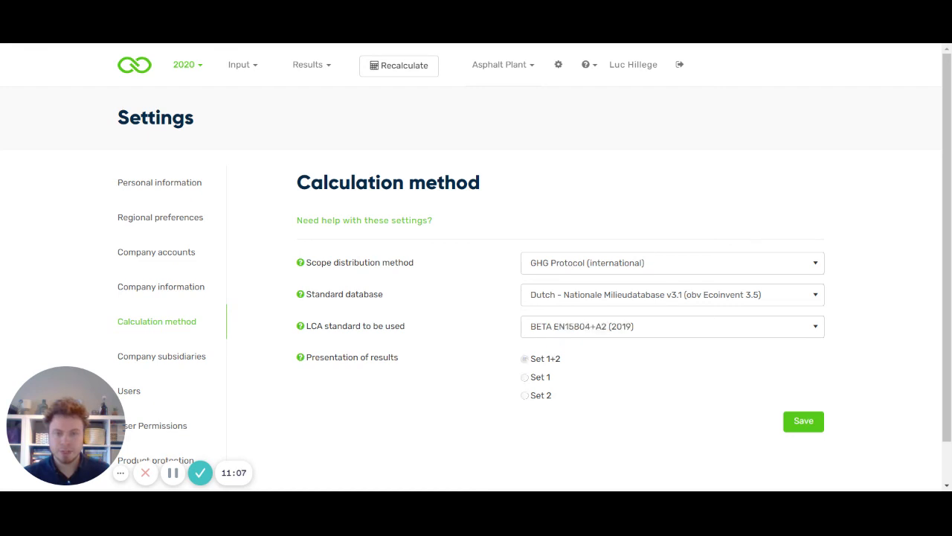
{"action": "left_click", "coordinate": [804, 385]}
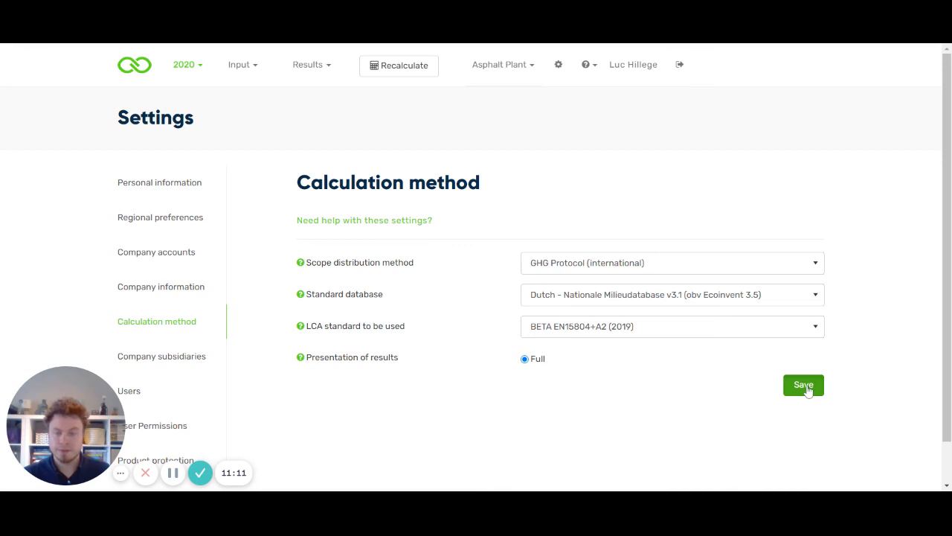
{"action": "left_click", "coordinate": [809, 388]}
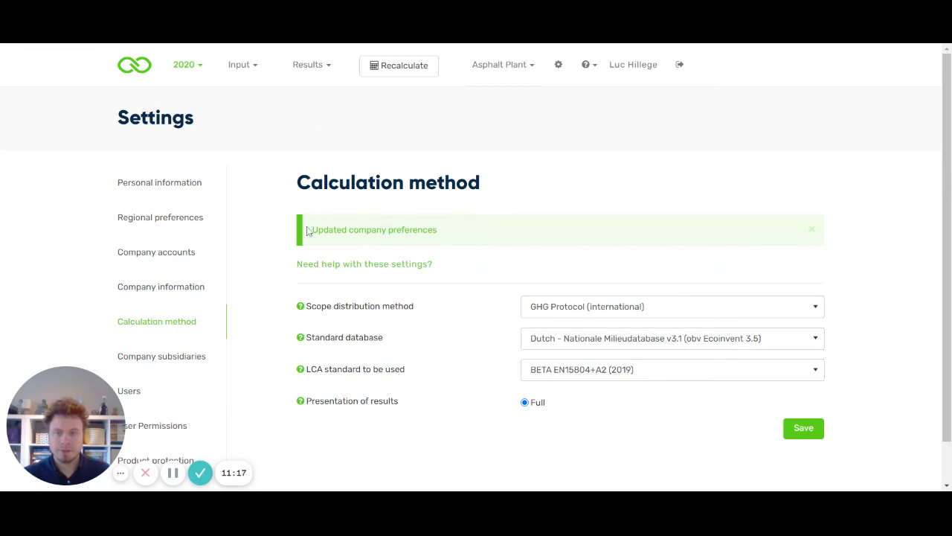
Show product statistics under the new standard and browse Climate change Biogenic and Land use impact categories
{"action": "left_click", "coordinate": [308, 65]}
{"action": "mouse_move", "coordinate": [301, 119]}
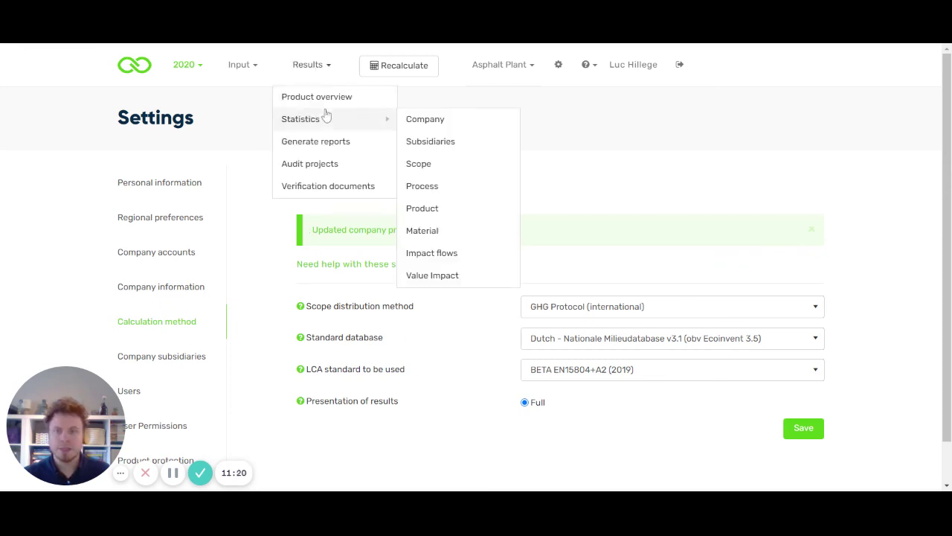
{"action": "left_click", "coordinate": [422, 209]}
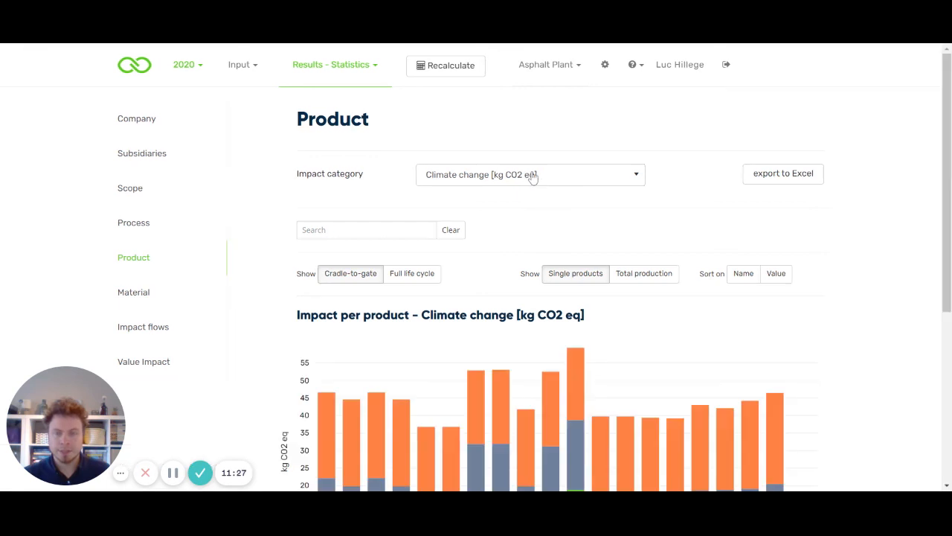
{"action": "scroll", "coordinate": [535, 212], "scroll_direction": "down", "scroll_amount": 3}
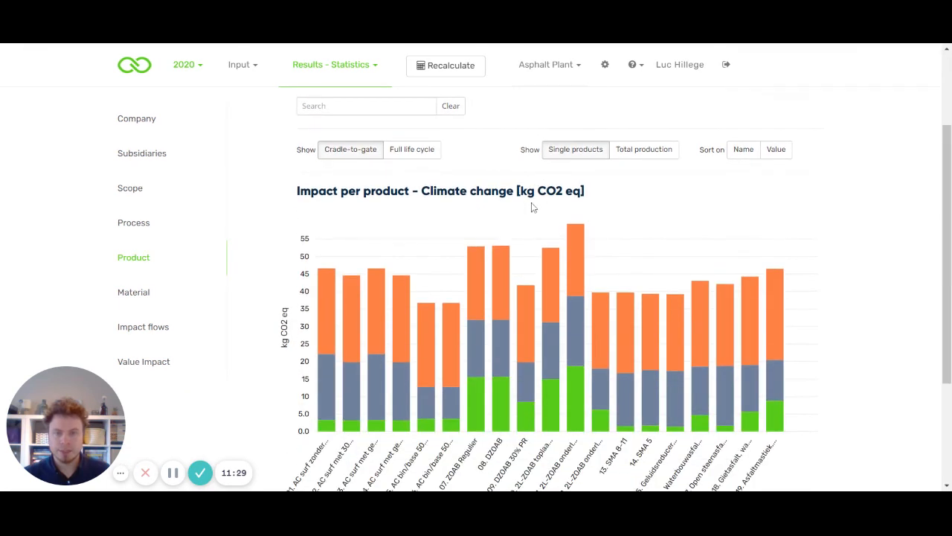
{"action": "scroll", "coordinate": [531, 206], "scroll_direction": "up", "scroll_amount": 1}
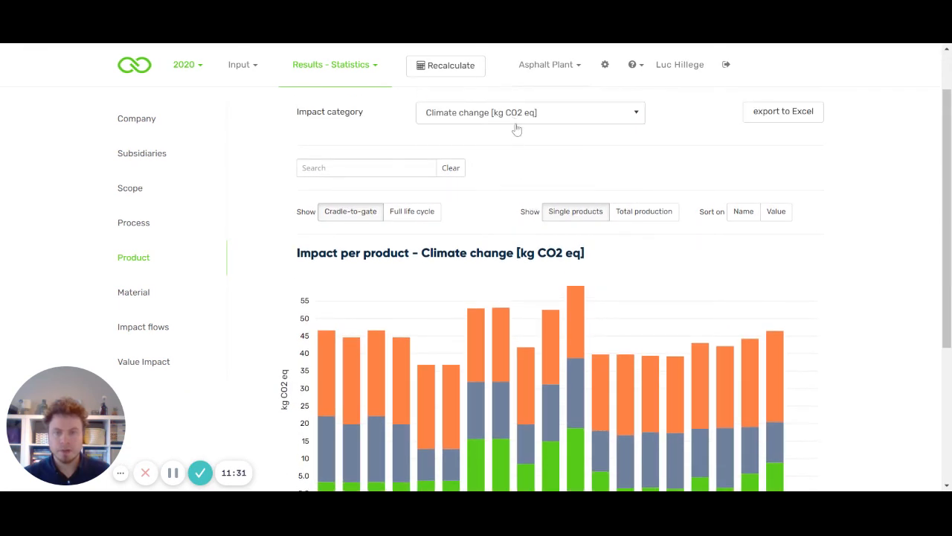
{"action": "scroll", "coordinate": [517, 123], "scroll_direction": "down", "scroll_amount": 1}
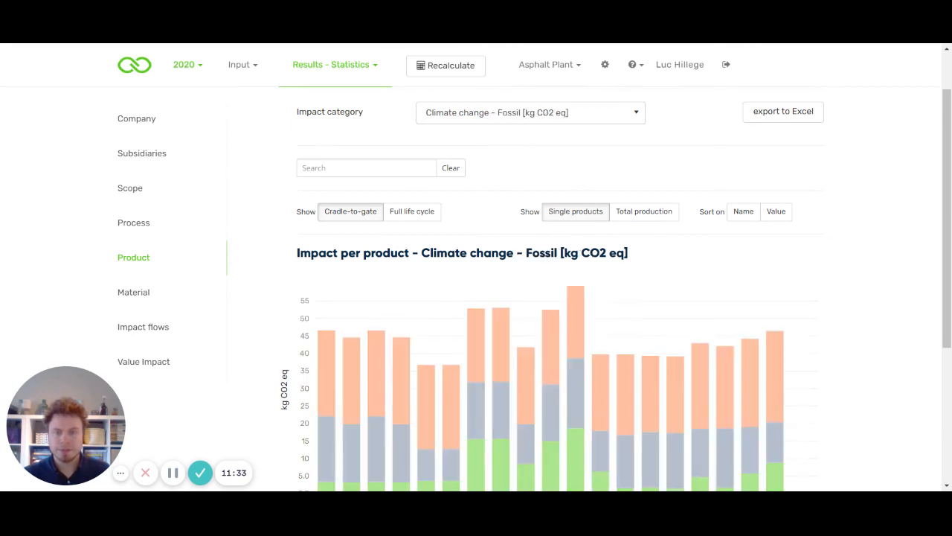
{"action": "scroll", "coordinate": [521, 171], "scroll_direction": "up", "scroll_amount": 3}
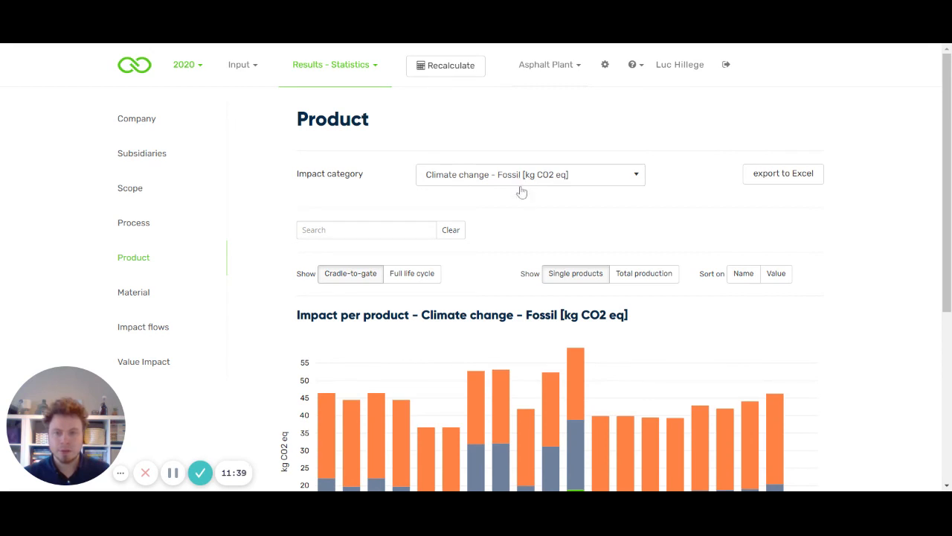
{"action": "key", "text": "Down"}
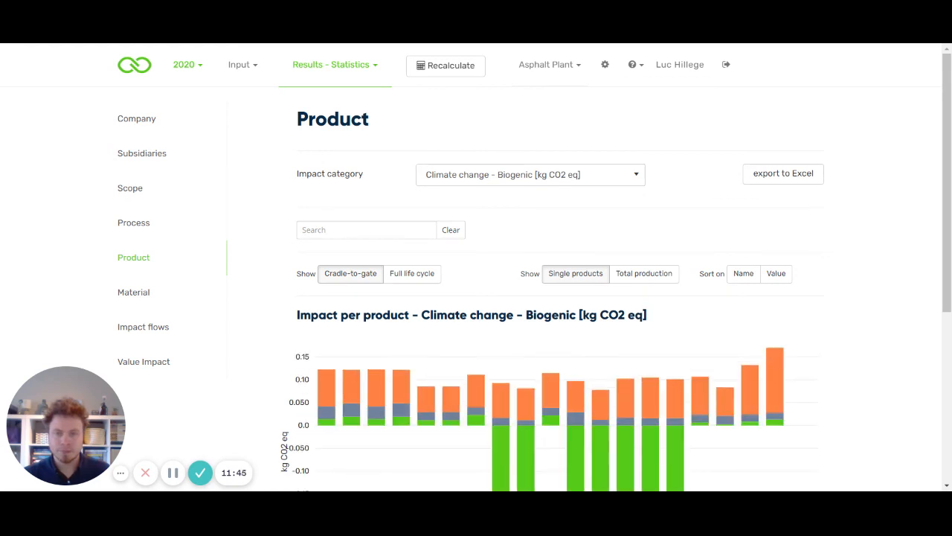
{"action": "scroll", "coordinate": [532, 227], "scroll_direction": "down", "scroll_amount": 1}
{"action": "scroll", "coordinate": [476, 275], "scroll_direction": "up", "scroll_amount": 1}
{"action": "key", "text": "Down"}
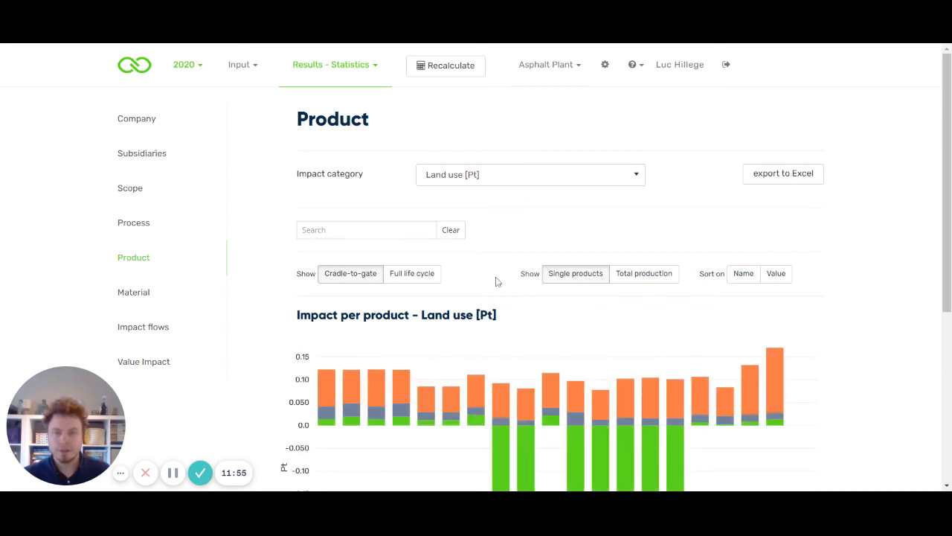
{"action": "scroll", "coordinate": [496, 280], "scroll_direction": "down", "scroll_amount": 2}
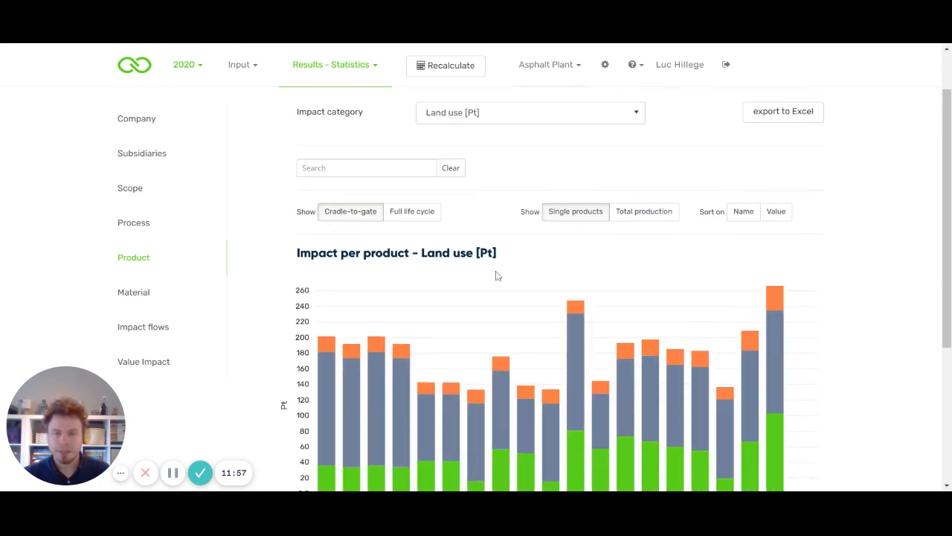
{"action": "scroll", "coordinate": [497, 276], "scroll_direction": "down", "scroll_amount": 1}
{"action": "scroll", "coordinate": [497, 276], "scroll_direction": "up", "scroll_amount": 2}
{"action": "scroll", "coordinate": [497, 276], "scroll_direction": "up", "scroll_amount": 2}
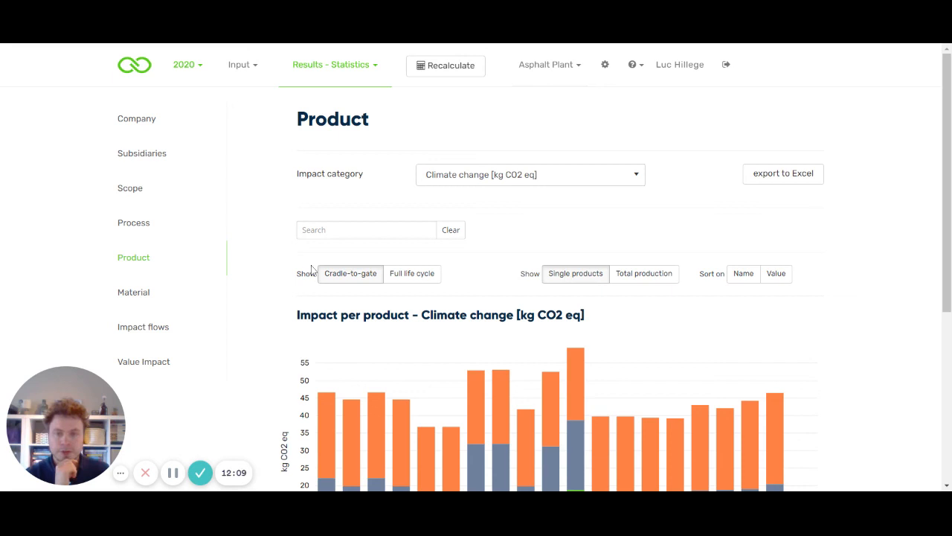
{"action": "scroll", "coordinate": [253, 255], "scroll_direction": "down", "scroll_amount": 2}
{"action": "scroll", "coordinate": [253, 255], "scroll_direction": "down", "scroll_amount": 3}
{"action": "scroll", "coordinate": [252, 255], "scroll_direction": "up", "scroll_amount": 1}
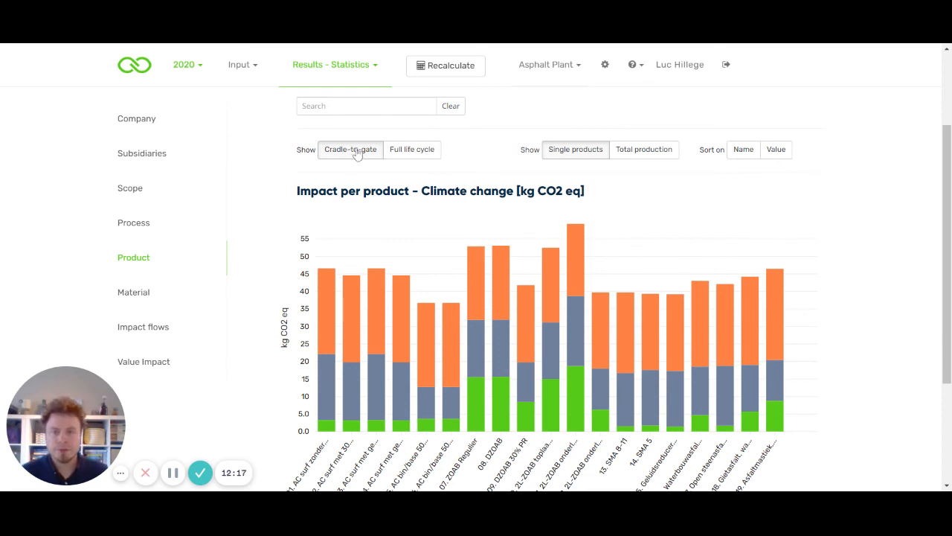
Switch the Climate change chart from cradle-to-gate to full life cycle results
{"action": "left_click", "coordinate": [424, 149]}
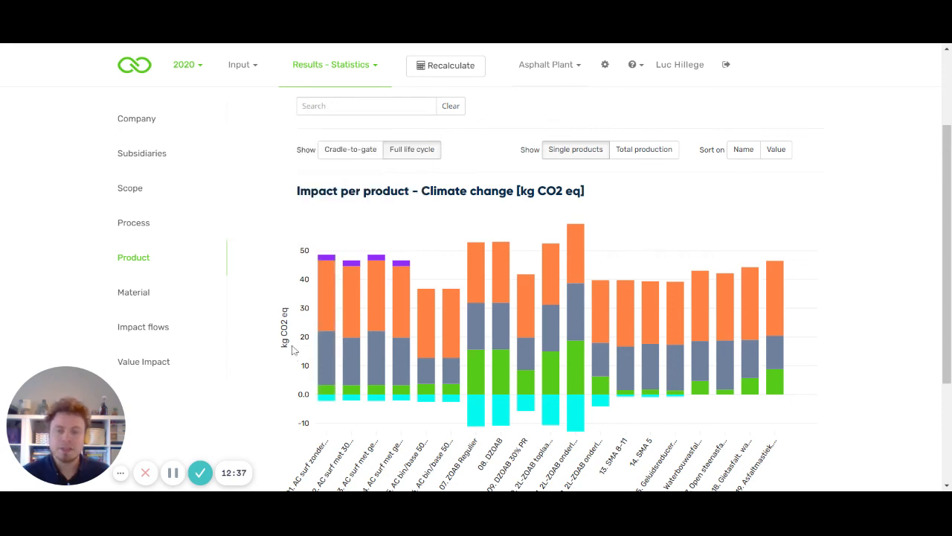
{"action": "scroll", "coordinate": [291, 336], "scroll_direction": "down", "scroll_amount": 1}
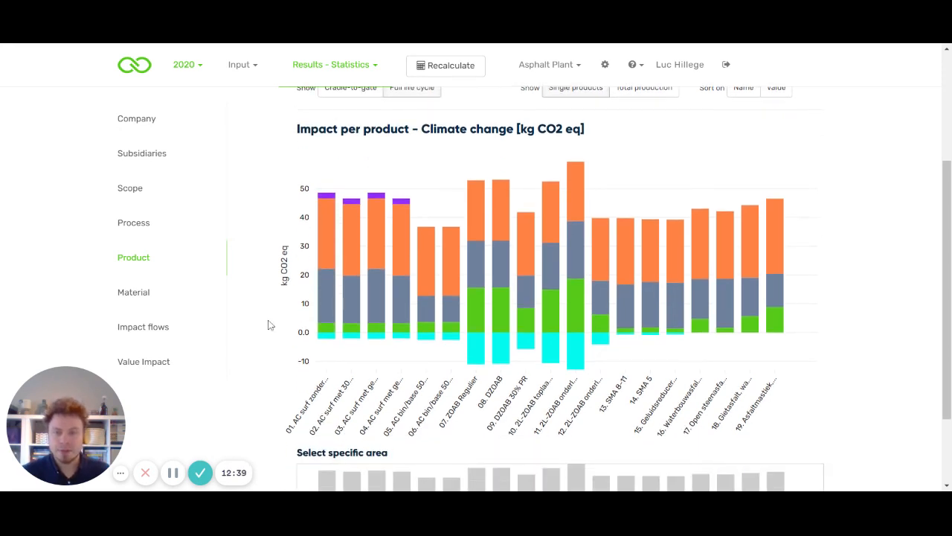
{"action": "scroll", "coordinate": [259, 319], "scroll_direction": "up", "scroll_amount": 1}
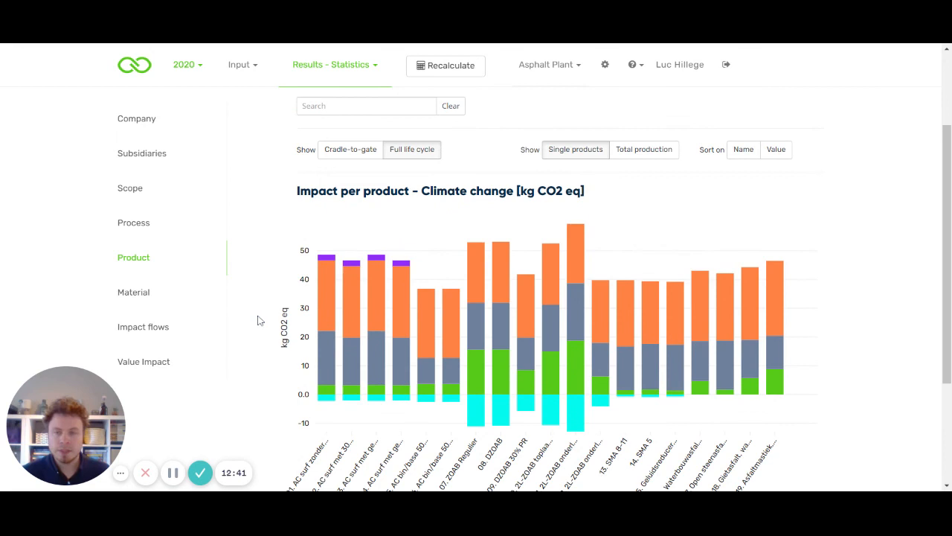
{"action": "scroll", "coordinate": [259, 320], "scroll_direction": "up", "scroll_amount": 1}
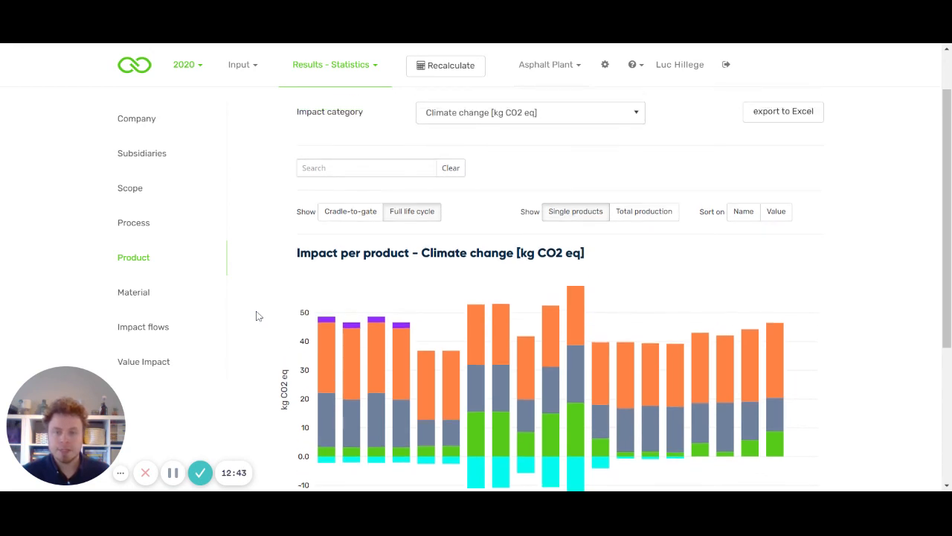